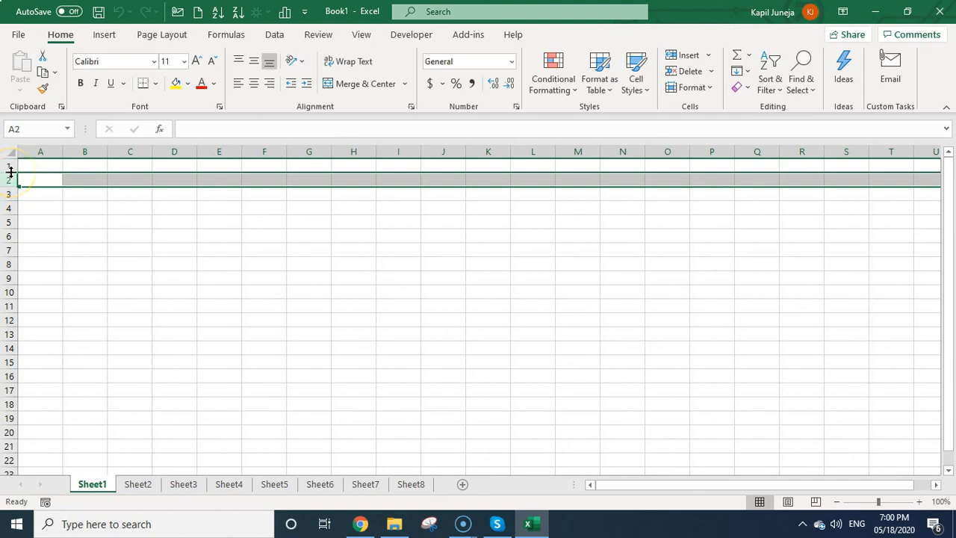
Drag row 1's lower border down so row 1 is noticeably taller than the default 15.00.
{"action": "left_click", "coordinate": [11, 171]}
{"action": "left_click", "coordinate": [11, 172]}
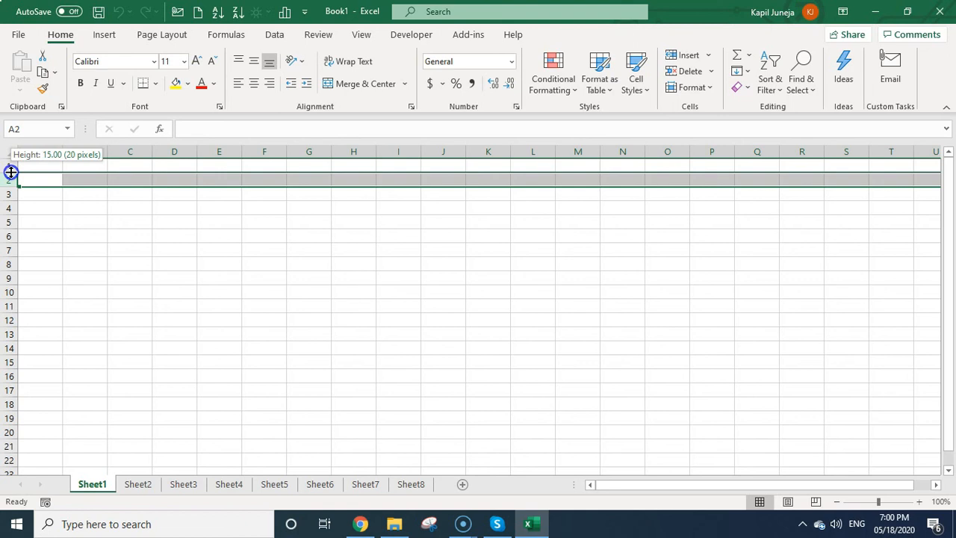
{"action": "left_click_drag", "start_coordinate": [12, 172], "coordinate": [11, 197]}
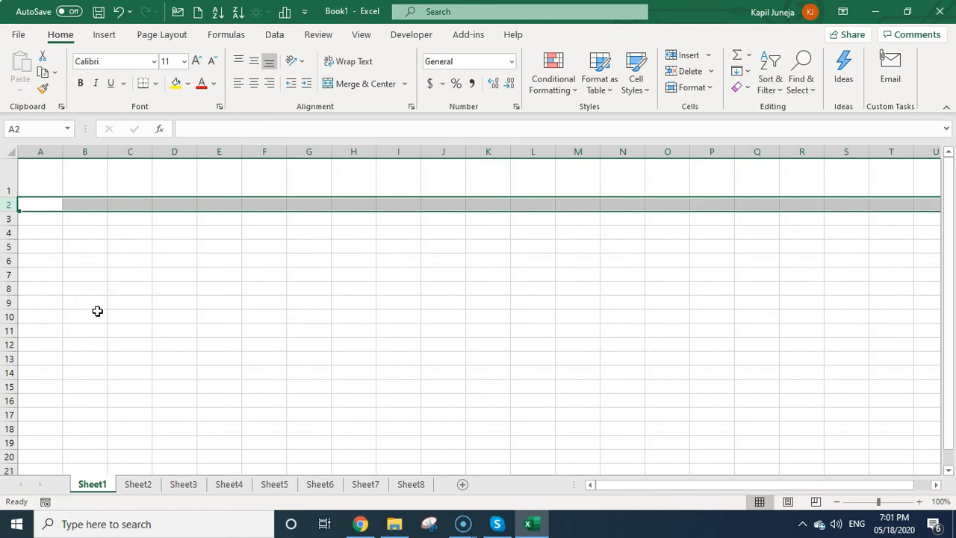
{"action": "left_click", "coordinate": [149, 292]}
{"action": "left_click", "coordinate": [179, 151]}
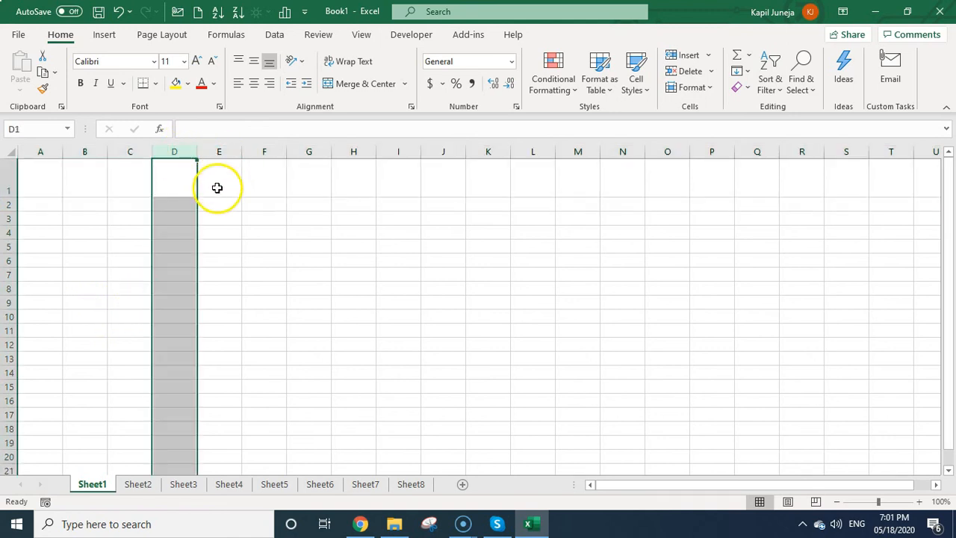
Drag the D/E border right to widen column D well beyond its default 8.43 width.
{"action": "left_click", "coordinate": [196, 151]}
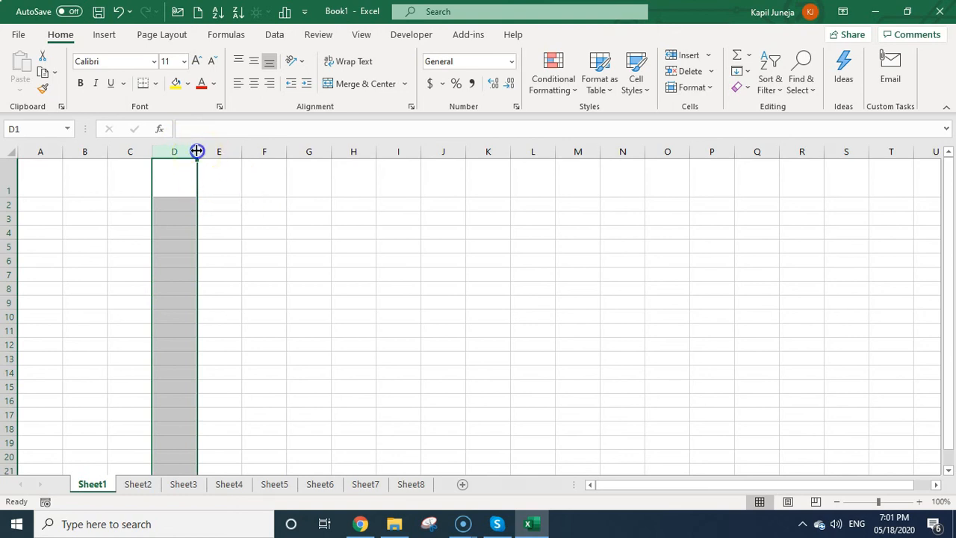
{"action": "left_click_drag", "start_coordinate": [196, 151], "coordinate": [263, 153]}
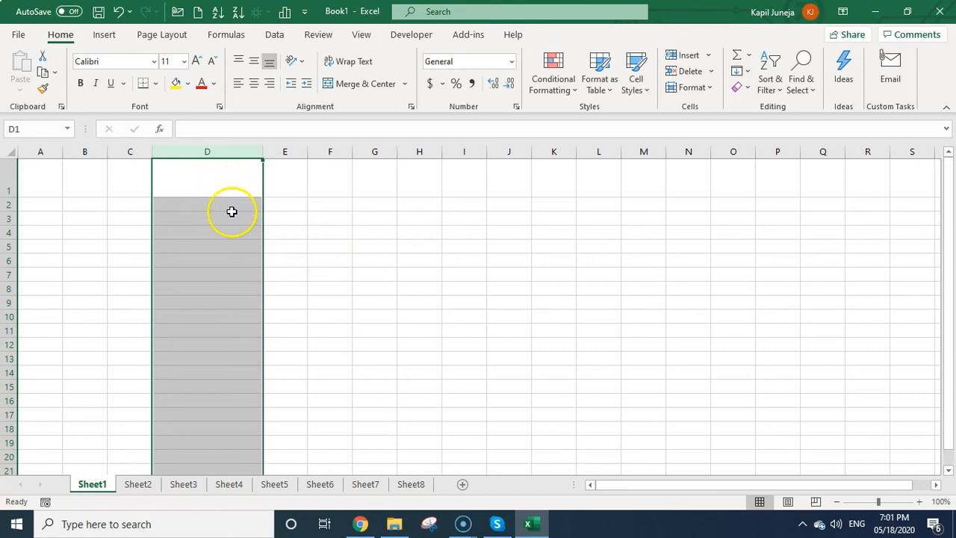
{"action": "left_click", "coordinate": [378, 300]}
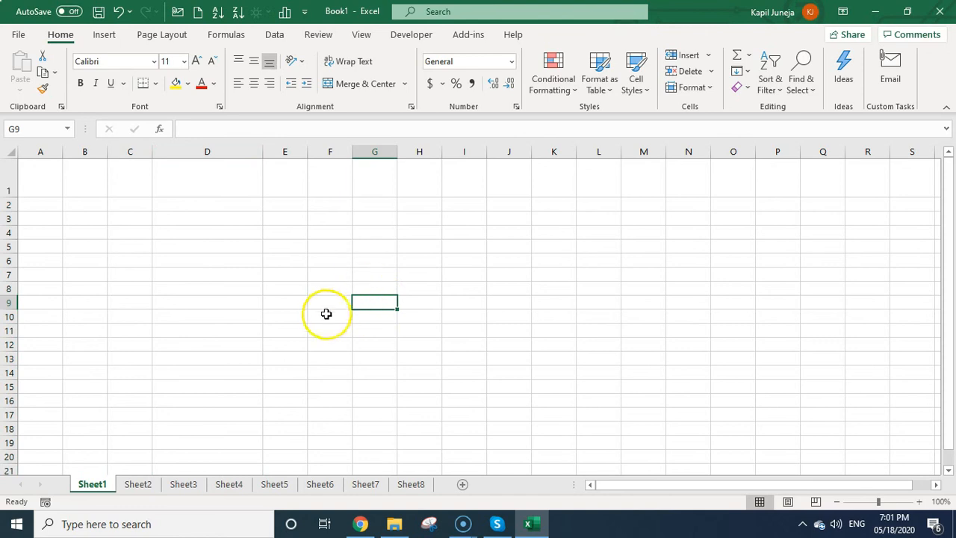
Select columns F through K and widen them together to one larger uniform width.
{"action": "left_click_drag", "start_coordinate": [335, 152], "coordinate": [560, 139]}
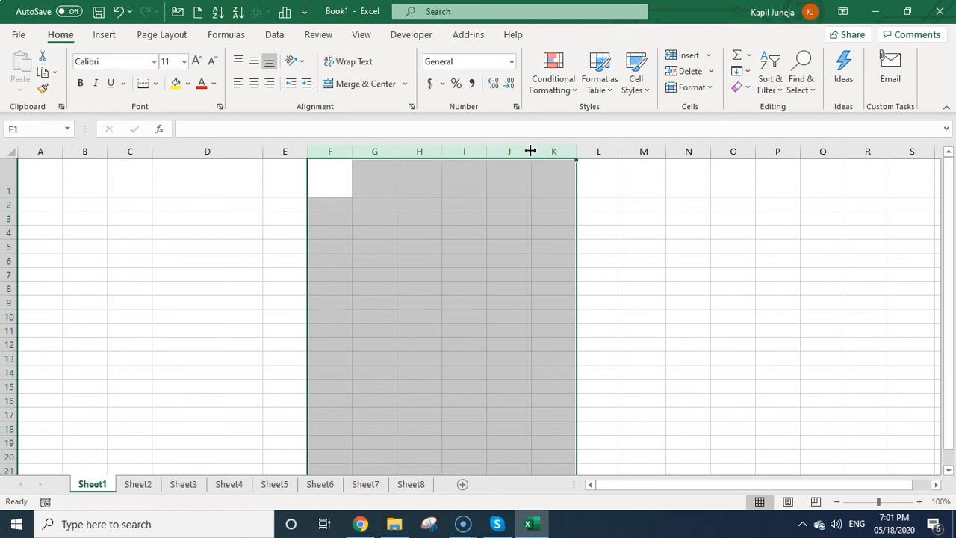
{"action": "left_click_drag", "start_coordinate": [530, 151], "coordinate": [610, 151]}
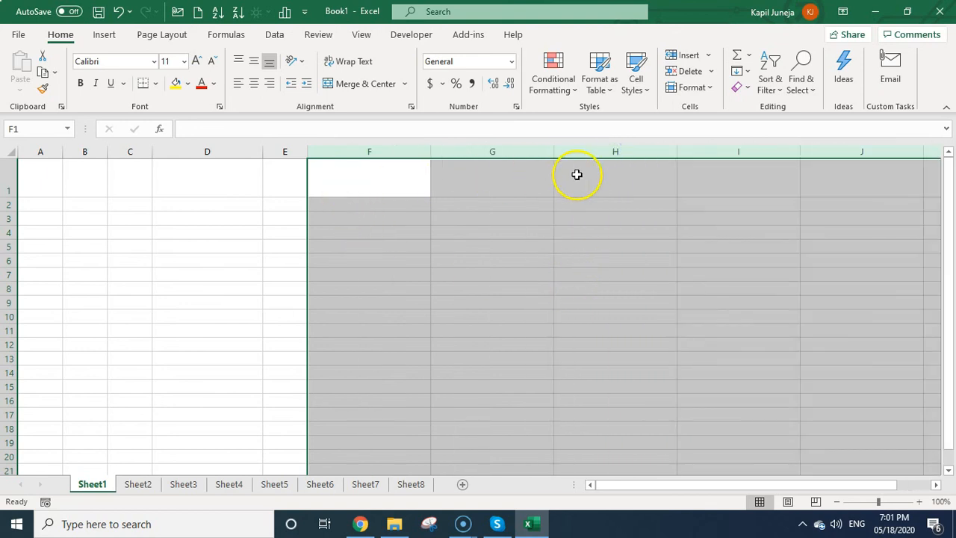
{"action": "left_click", "coordinate": [568, 290]}
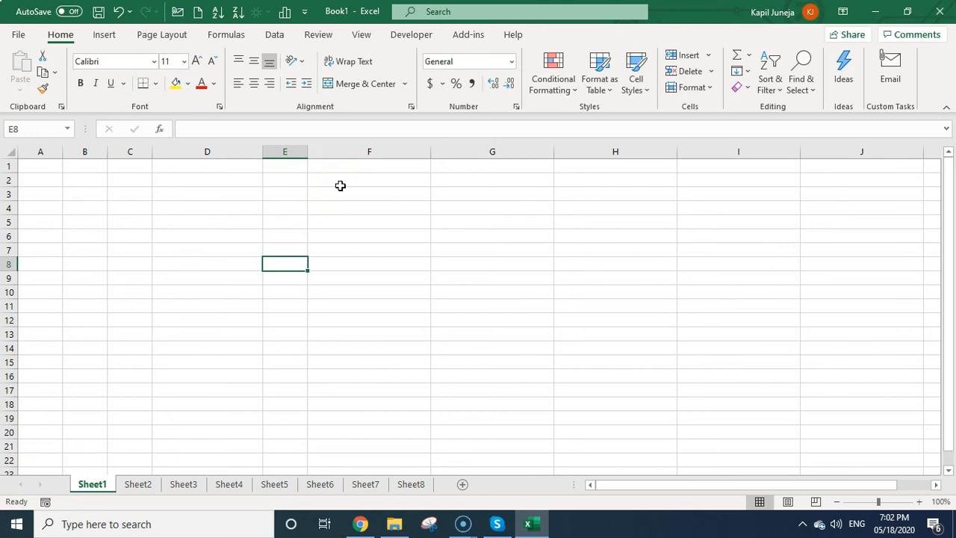
Select columns F:I and set their Column Width to exactly 30.
{"action": "left_click_drag", "start_coordinate": [356, 153], "coordinate": [683, 113]}
{"action": "right_click", "coordinate": [617, 145]}
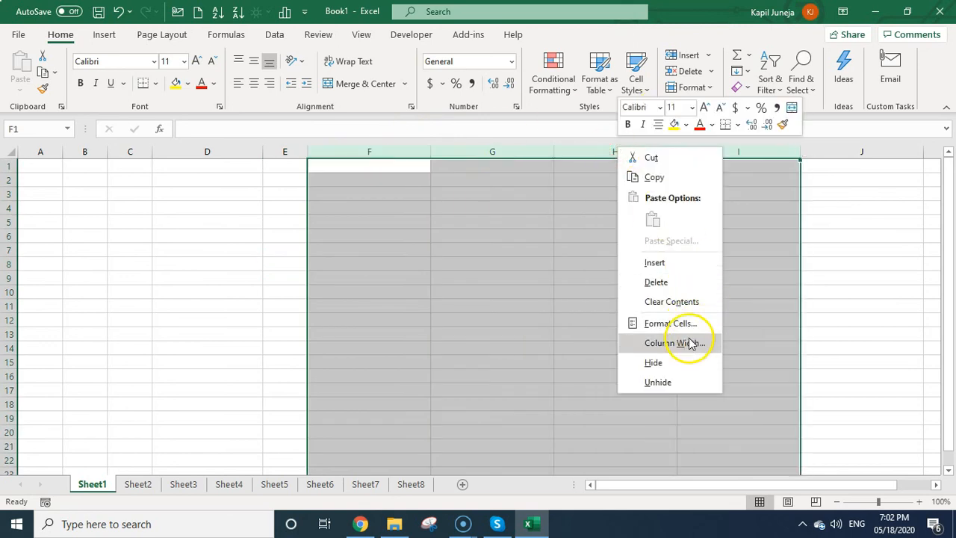
{"action": "left_click", "coordinate": [691, 343]}
{"action": "key", "text": "BackSpace"}
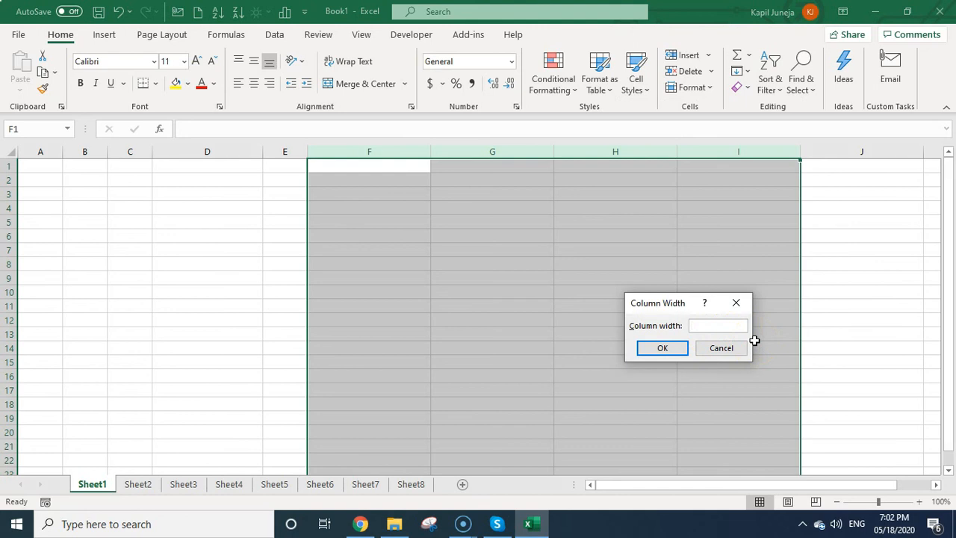
{"action": "type", "text": "30"}
{"action": "key", "text": "Return"}
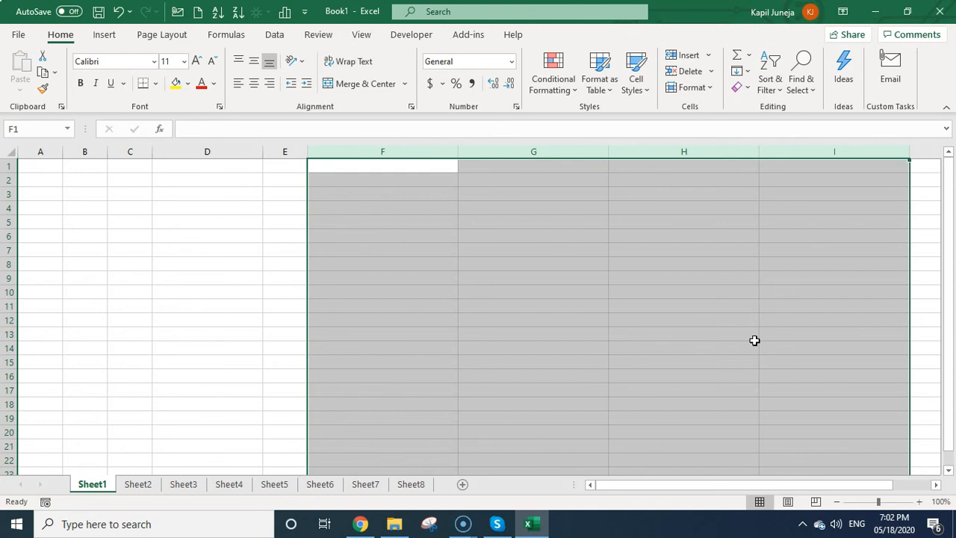
{"action": "left_click", "coordinate": [127, 263]}
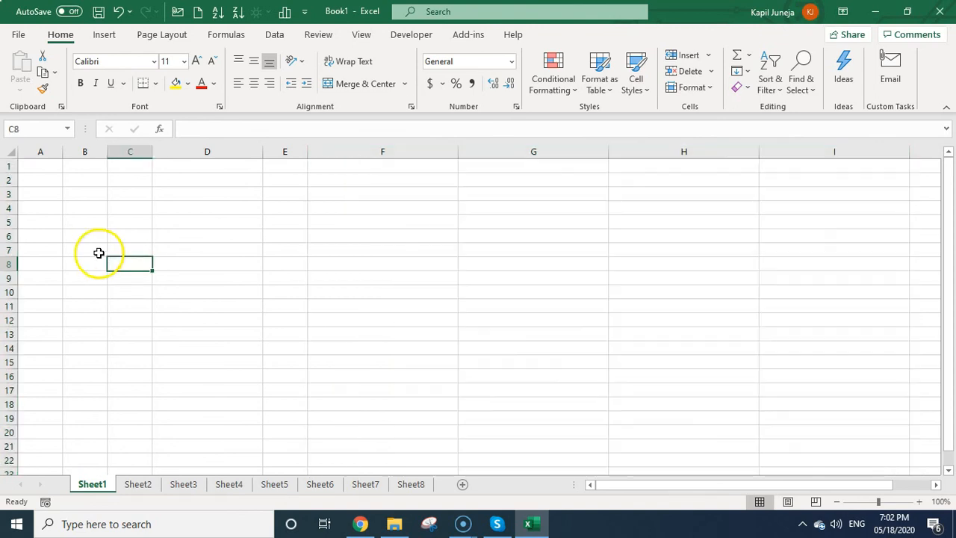
Select rows 4–11 and change their Row Height from 15 to 30.
{"action": "left_click", "coordinate": [10, 208]}
{"action": "left_click_drag", "start_coordinate": [9, 208], "coordinate": [14, 303]}
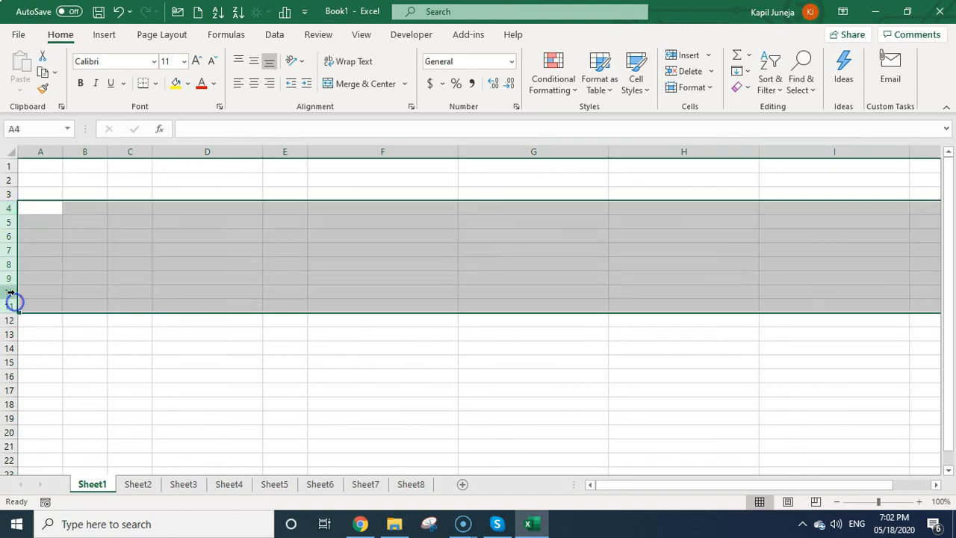
{"action": "right_click", "coordinate": [6, 216]}
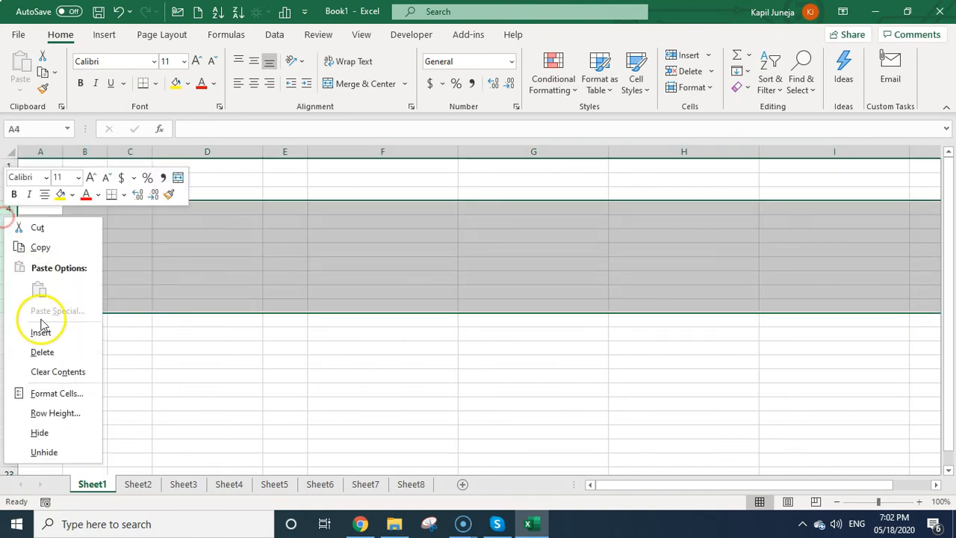
{"action": "left_click", "coordinate": [62, 411]}
{"action": "left_click", "coordinate": [74, 397]}
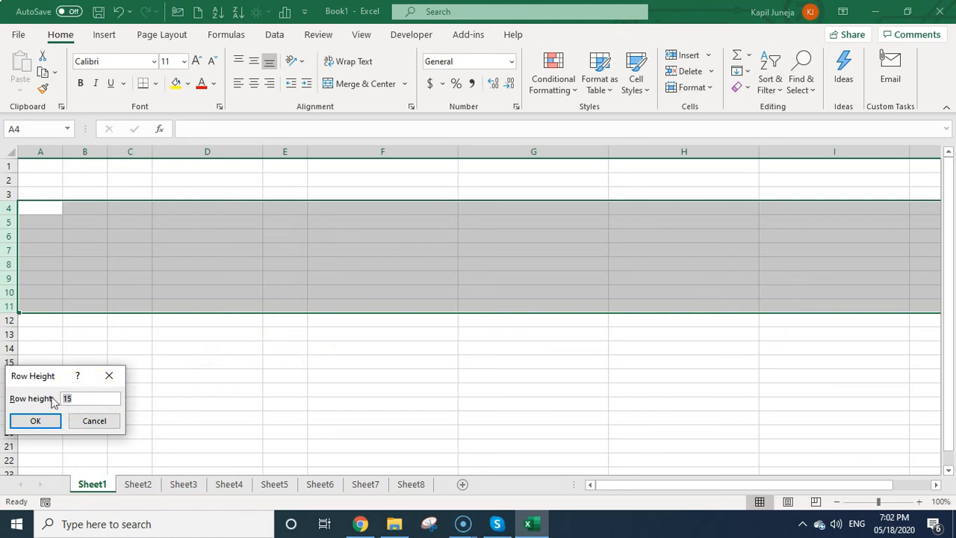
{"action": "key", "text": "BackSpace"}
{"action": "key", "text": "BackSpace"}
{"action": "type", "text": "30"}
{"action": "key", "text": "Return"}
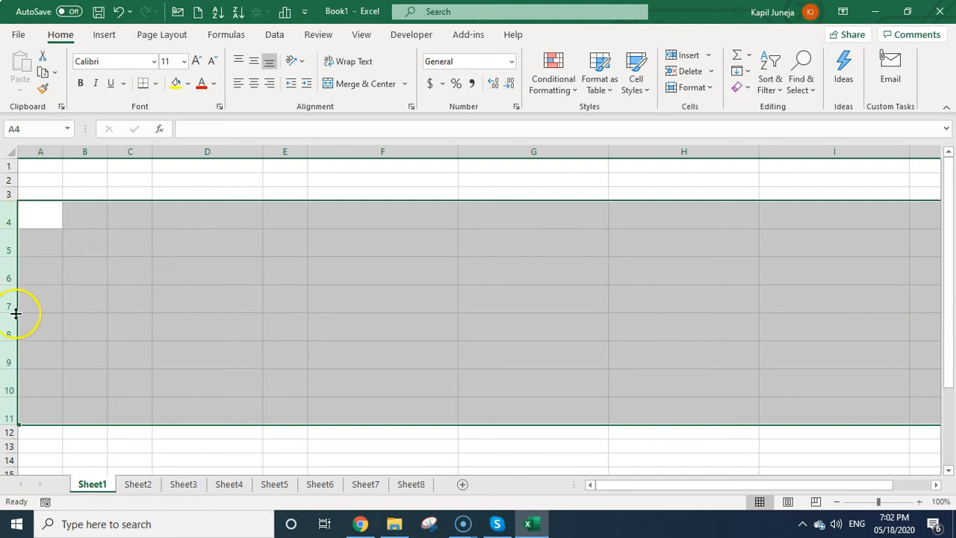
{"action": "left_click", "coordinate": [556, 353]}
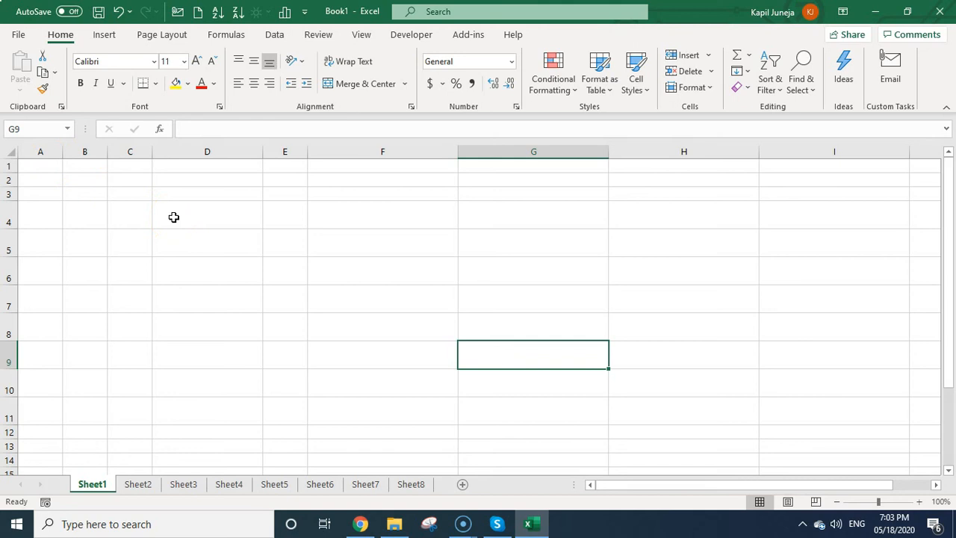
Enter a person's name followed by two long numbers into cell D2.
{"action": "left_click", "coordinate": [184, 180]}
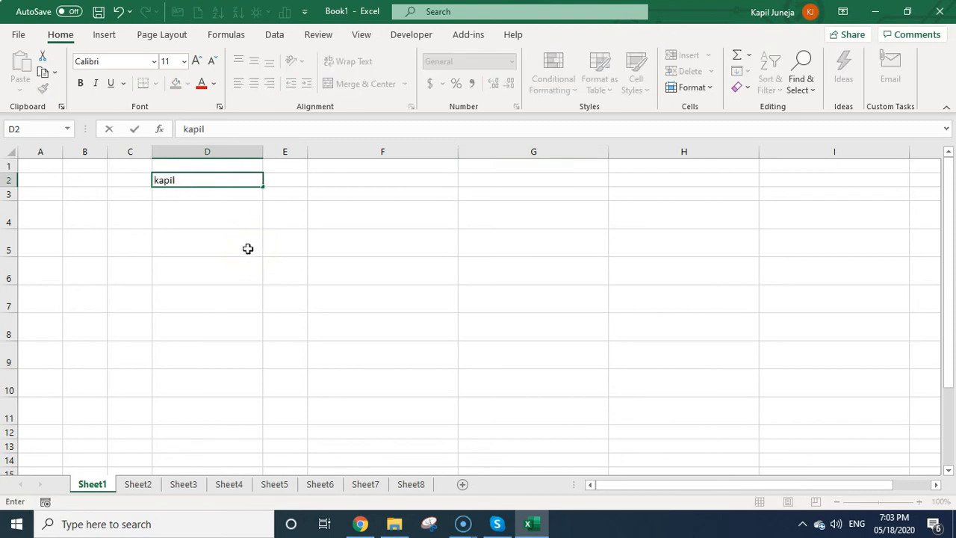
{"action": "key", "text": "Return"}
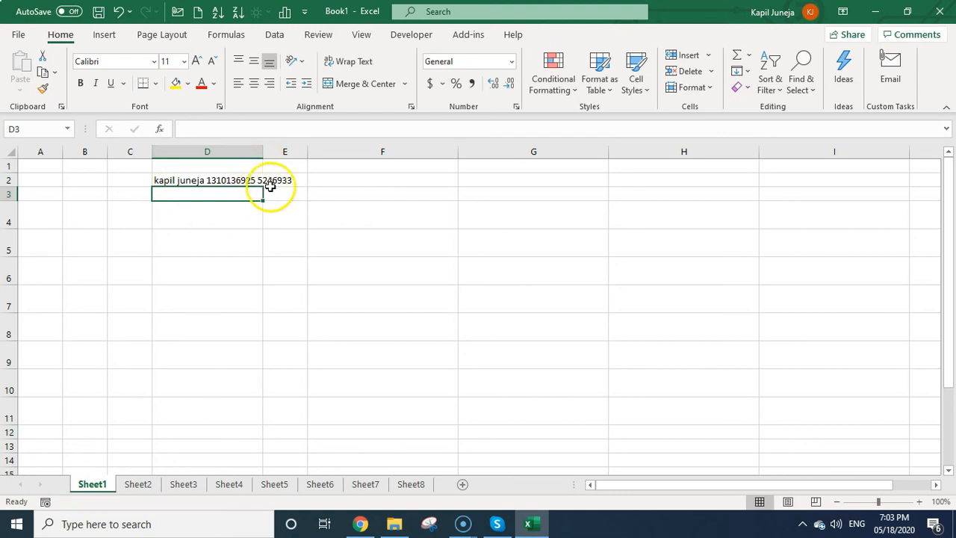
Select cells F6 and D3, then the range D2 through D12.
{"action": "left_click", "coordinate": [313, 281]}
{"action": "left_click", "coordinate": [244, 200]}
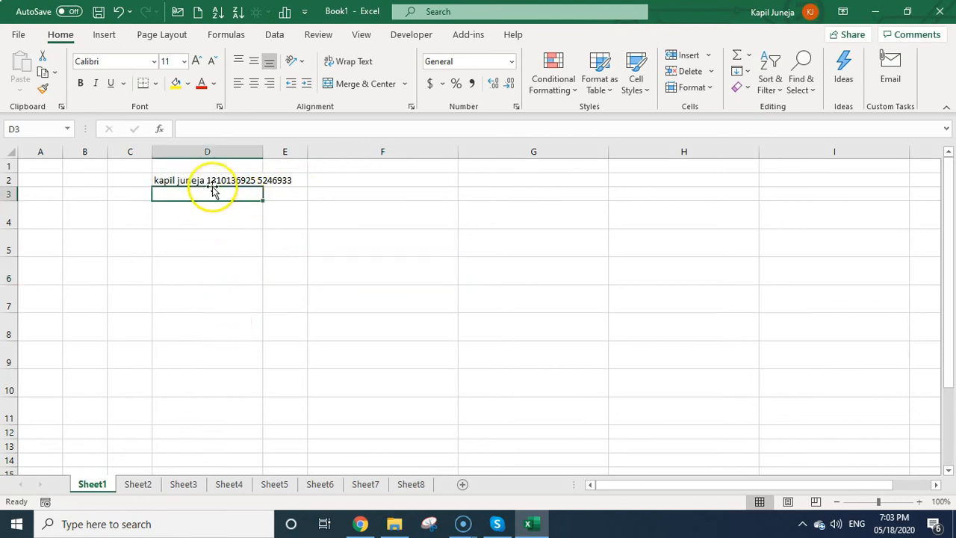
{"action": "left_click_drag", "start_coordinate": [214, 184], "coordinate": [212, 429]}
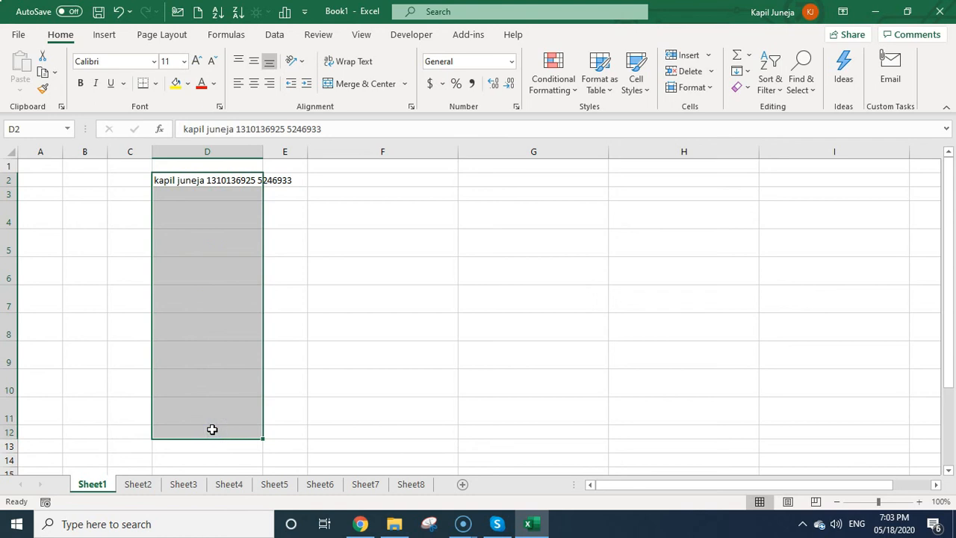
Copy D2's name-and-number entry and paste it into cell F2.
{"action": "scroll", "coordinate": [208, 361], "scroll_direction": "down", "scroll_amount": 10}
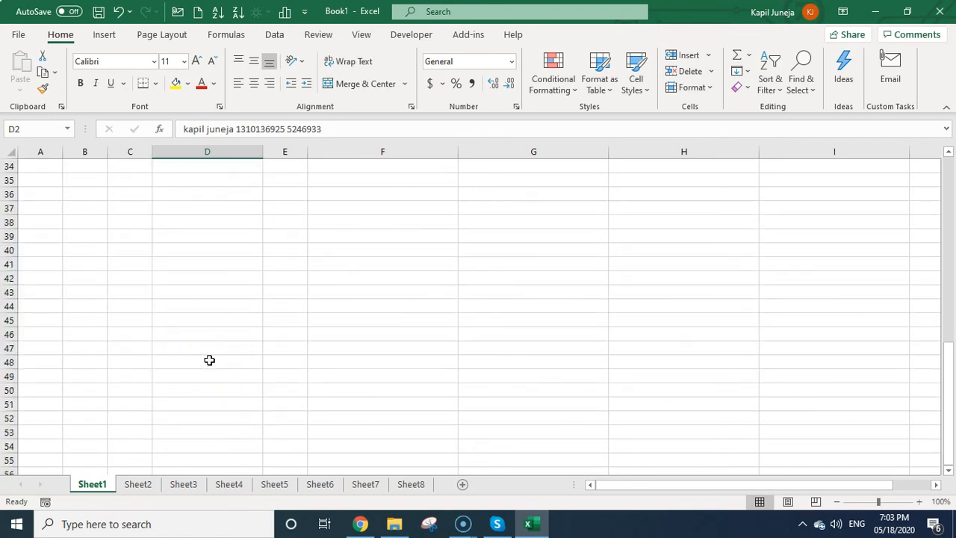
{"action": "scroll", "coordinate": [210, 360], "scroll_direction": "up", "scroll_amount": 10}
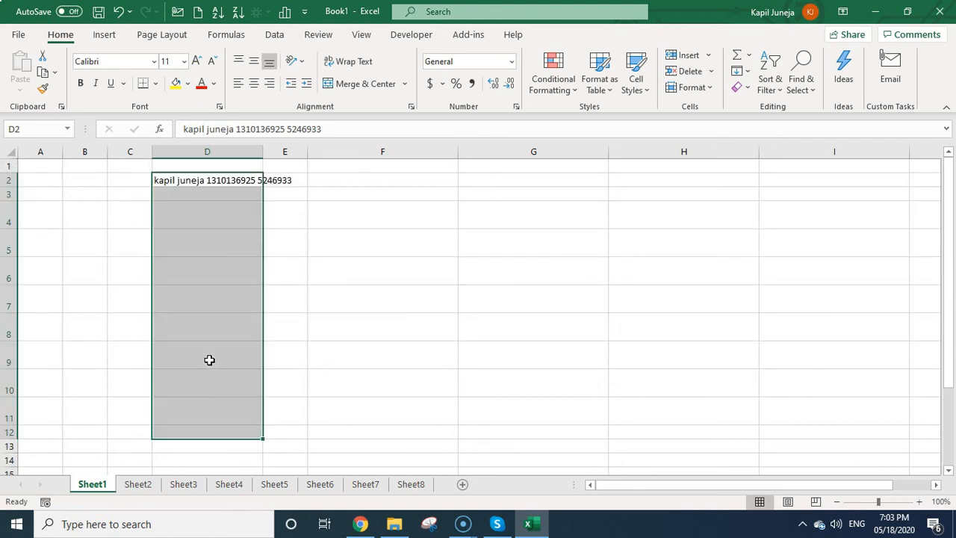
{"action": "left_click", "coordinate": [211, 185]}
{"action": "key", "text": "ctrl+c"}
{"action": "left_click", "coordinate": [405, 177]}
{"action": "key", "text": "ctrl+v"}
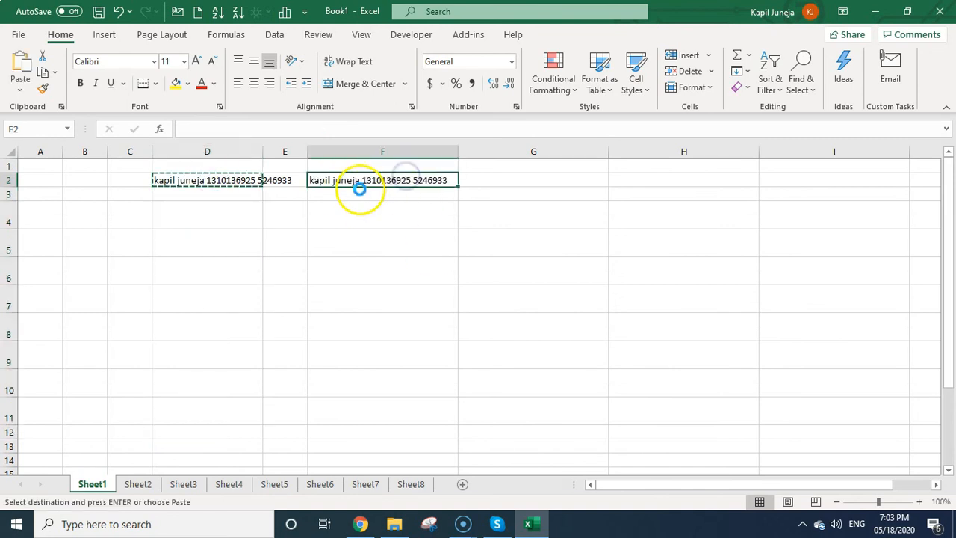
{"action": "left_click", "coordinate": [376, 258]}
Select the columns from A onward and AutoFit their widths to the contents.
{"action": "left_click_drag", "start_coordinate": [26, 150], "coordinate": [802, 65]}
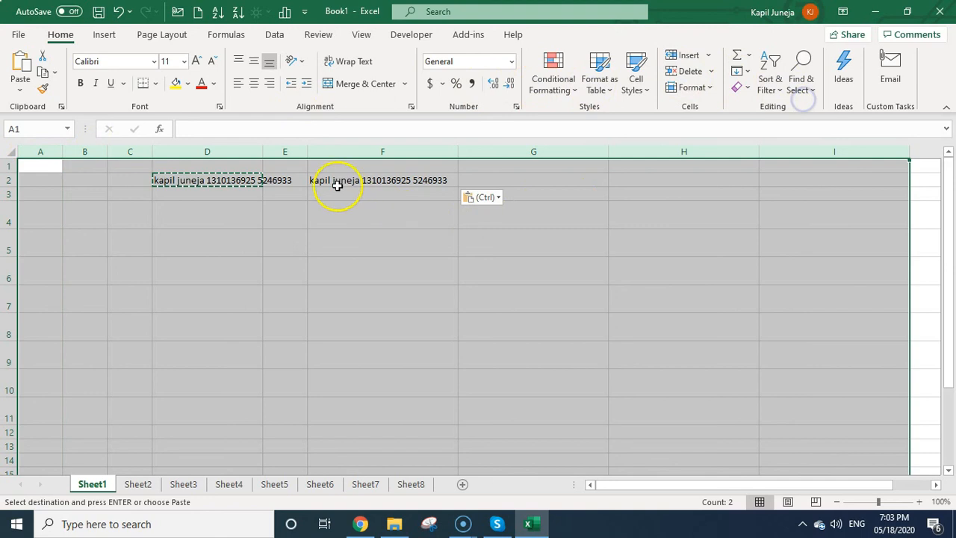
{"action": "left_click", "coordinate": [307, 153]}
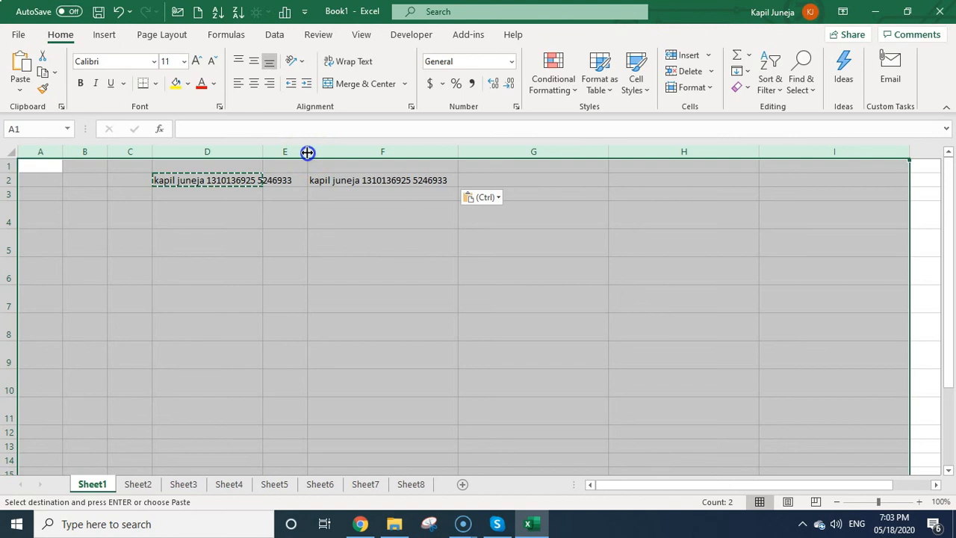
{"action": "double_click", "coordinate": [307, 153]}
{"action": "left_click", "coordinate": [327, 309]}
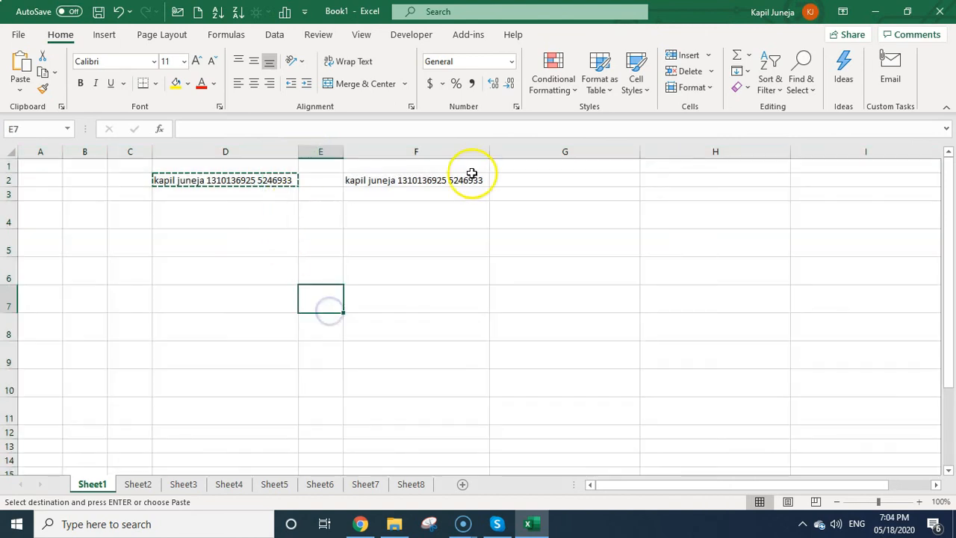
{"action": "left_click", "coordinate": [279, 180]}
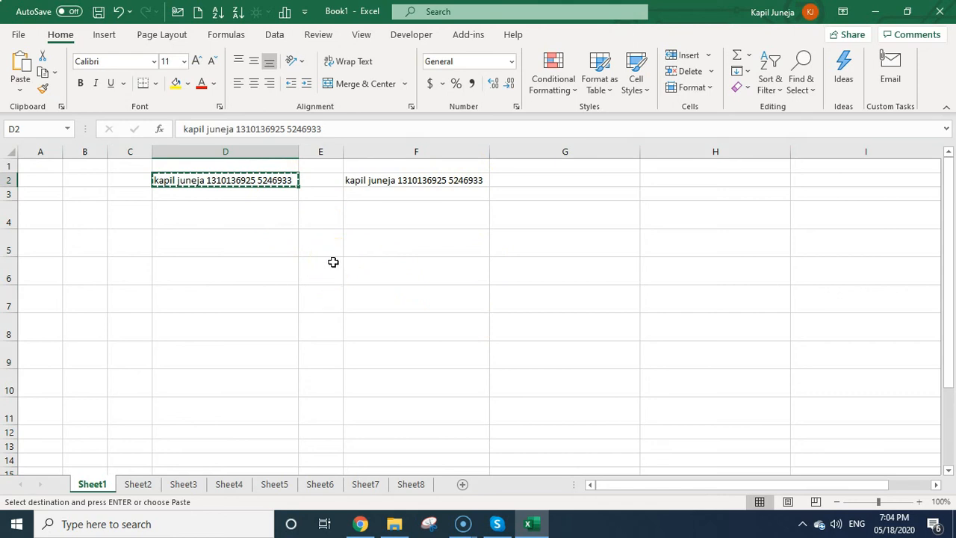
Reset rows 3 and below, including rows 4–11, to the standard row height.
{"action": "left_click_drag", "start_coordinate": [9, 217], "coordinate": [45, 391]}
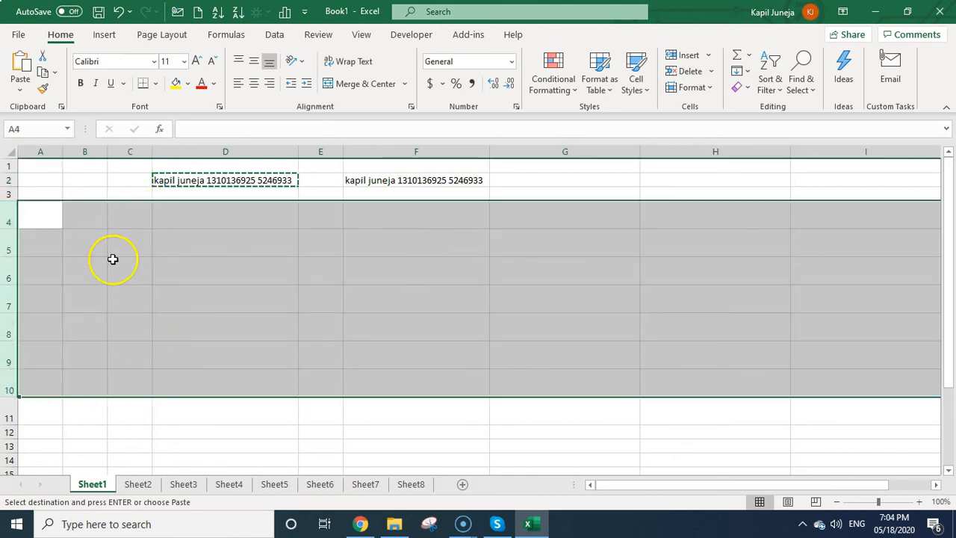
{"action": "left_click_drag", "start_coordinate": [9, 193], "coordinate": [8, 352]}
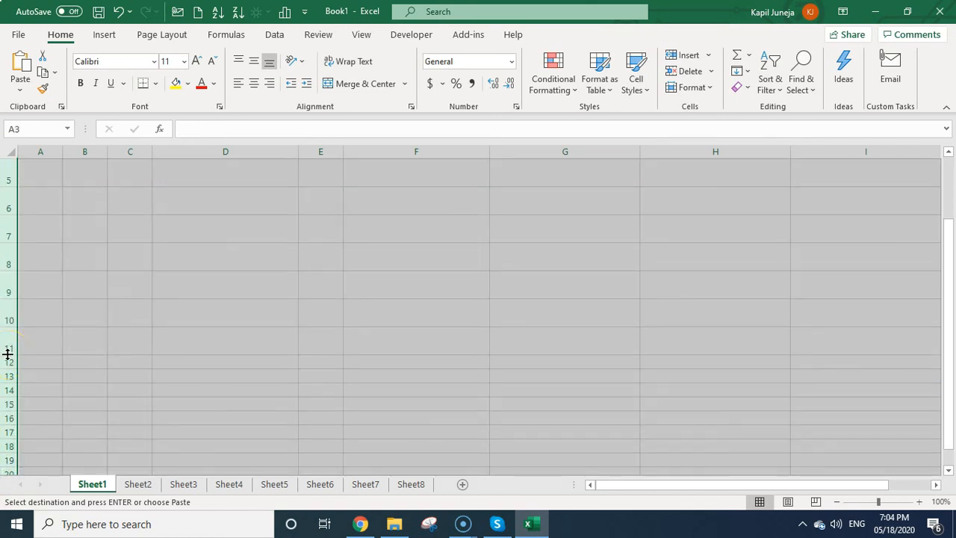
{"action": "double_click", "coordinate": [8, 354]}
{"action": "scroll", "coordinate": [215, 316], "scroll_direction": "up", "scroll_amount": 2}
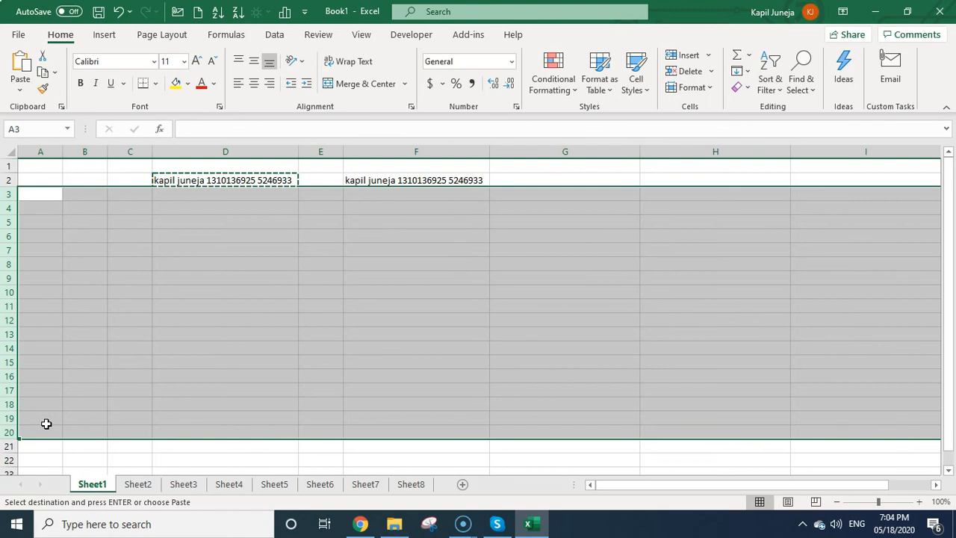
{"action": "left_click", "coordinate": [224, 320]}
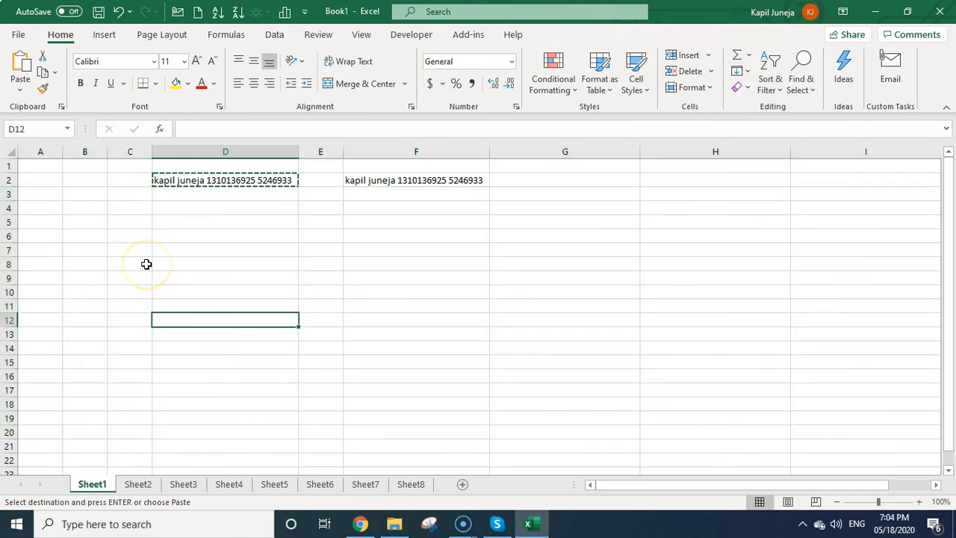
Select cells F5, F12, F3 and D16 in turn.
{"action": "left_click", "coordinate": [452, 220]}
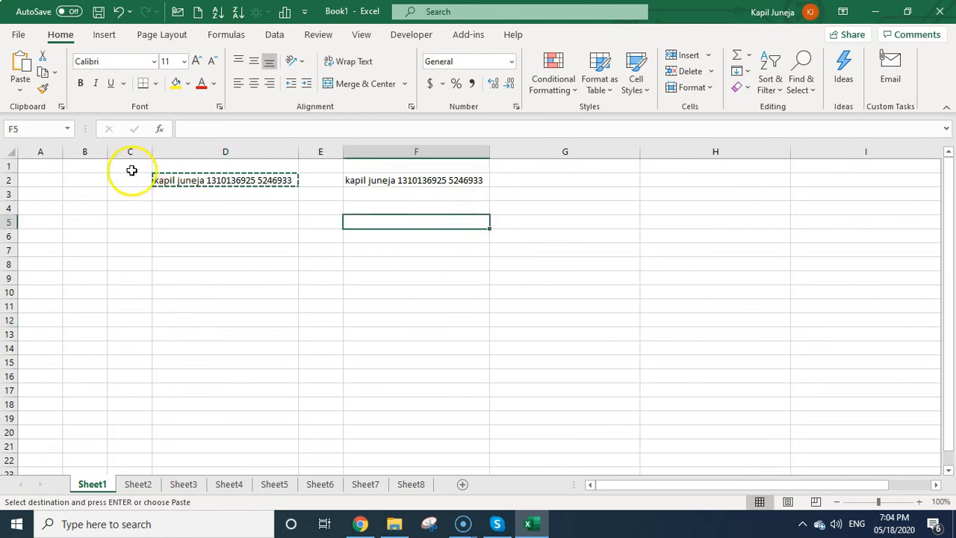
{"action": "left_click", "coordinate": [363, 320]}
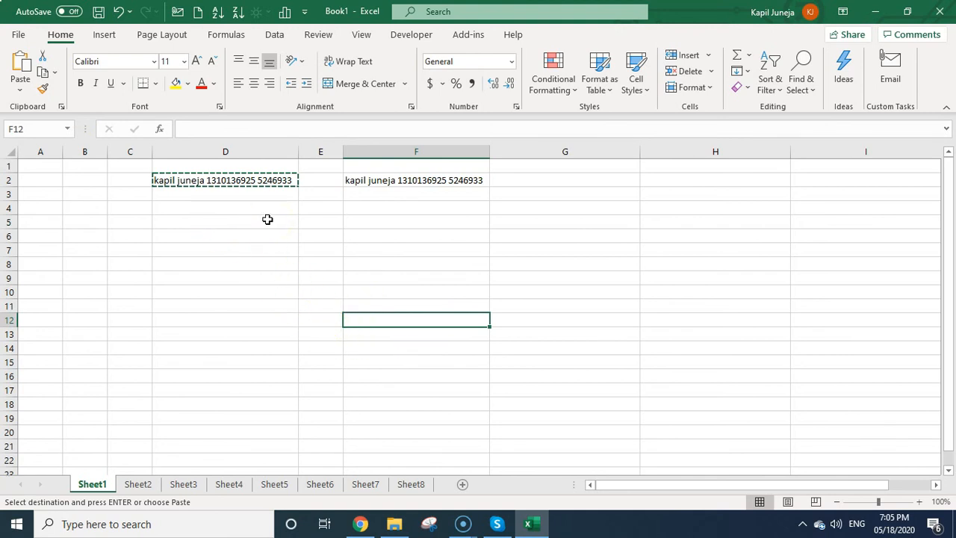
{"action": "left_click", "coordinate": [358, 195]}
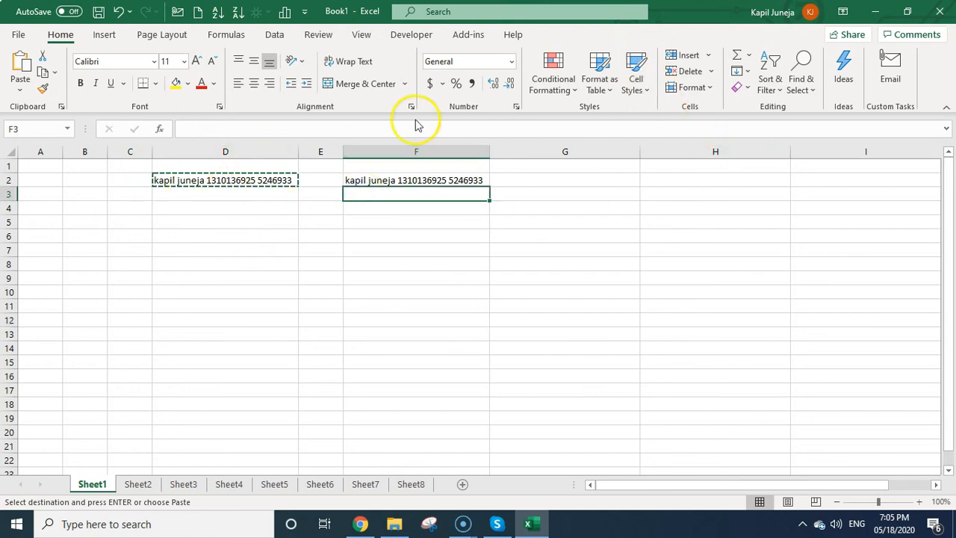
{"action": "left_click", "coordinate": [169, 375]}
Reset the selected columns to Default Width, then AutoFit Column Width to their contents.
{"action": "left_click_drag", "start_coordinate": [664, 112], "coordinate": [663, 112]}
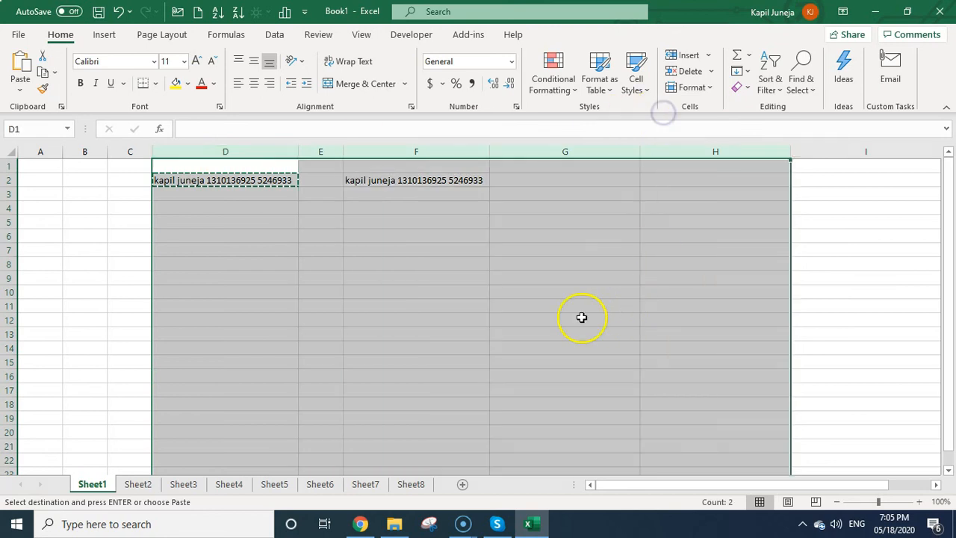
{"action": "left_click", "coordinate": [710, 88]}
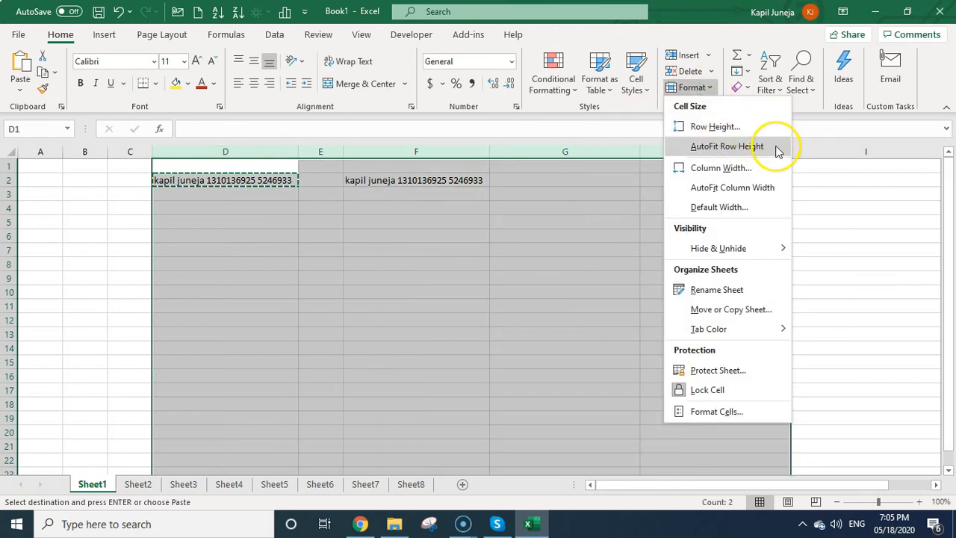
{"action": "left_click", "coordinate": [756, 187]}
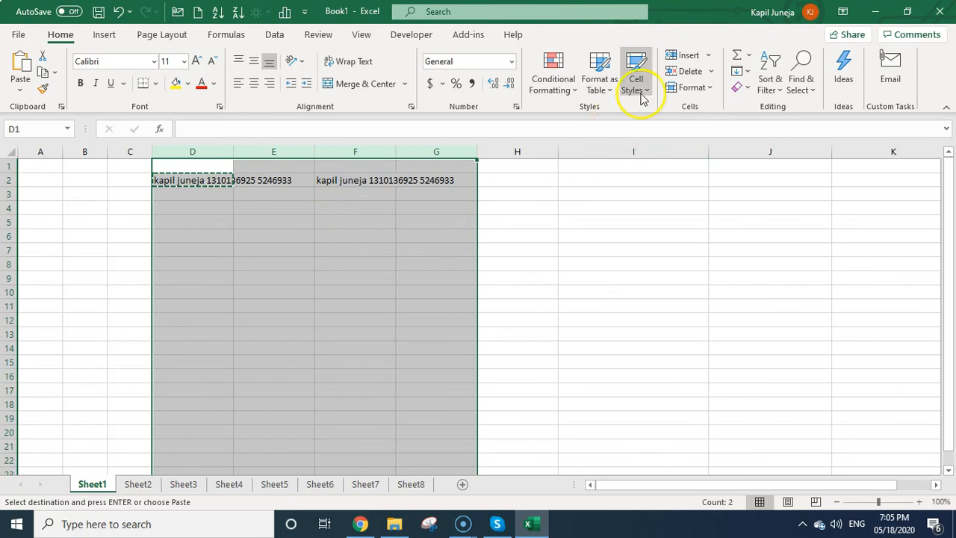
{"action": "left_click", "coordinate": [704, 88]}
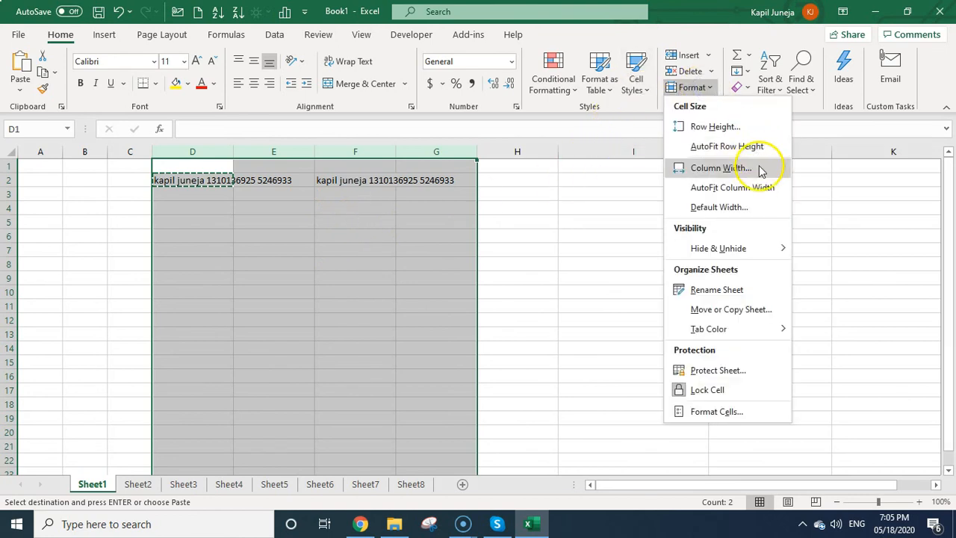
{"action": "left_click", "coordinate": [772, 189]}
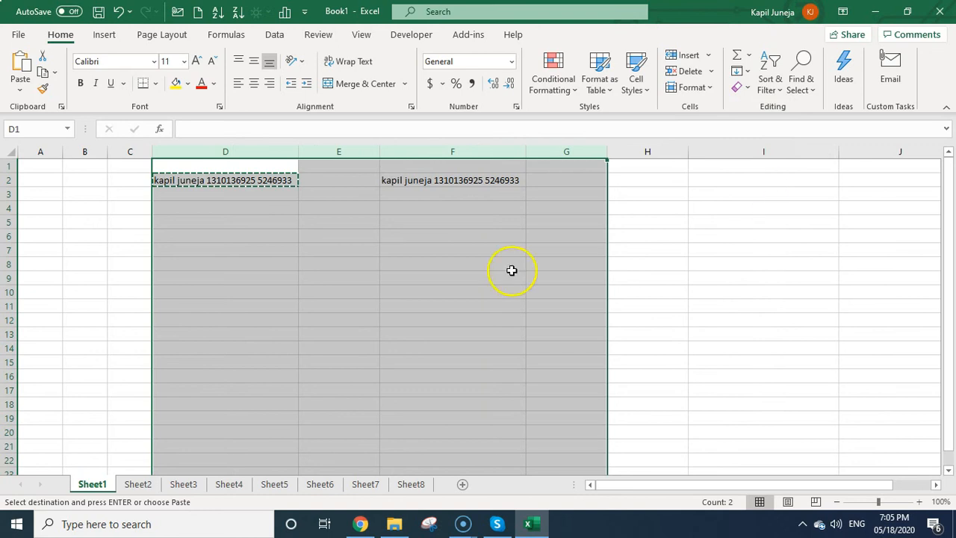
{"action": "left_click", "coordinate": [352, 291]}
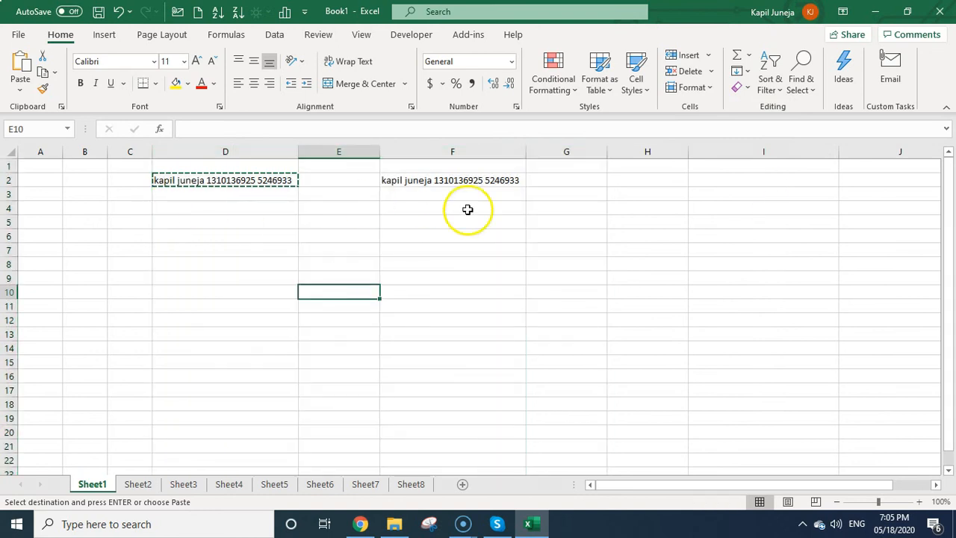
Select cell F4, then cell G7.
{"action": "left_click", "coordinate": [461, 213]}
{"action": "left_click", "coordinate": [578, 257]}
{"action": "left_click", "coordinate": [560, 258]}
{"action": "left_click", "coordinate": [550, 259]}
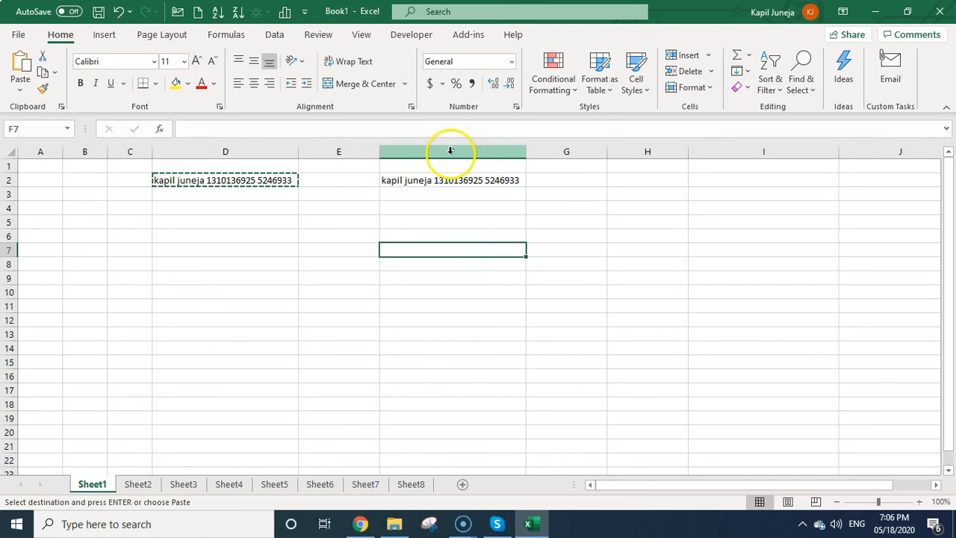
Insert the copied cells at columns F:H, shifting existing content right.
{"action": "left_click", "coordinate": [450, 151]}
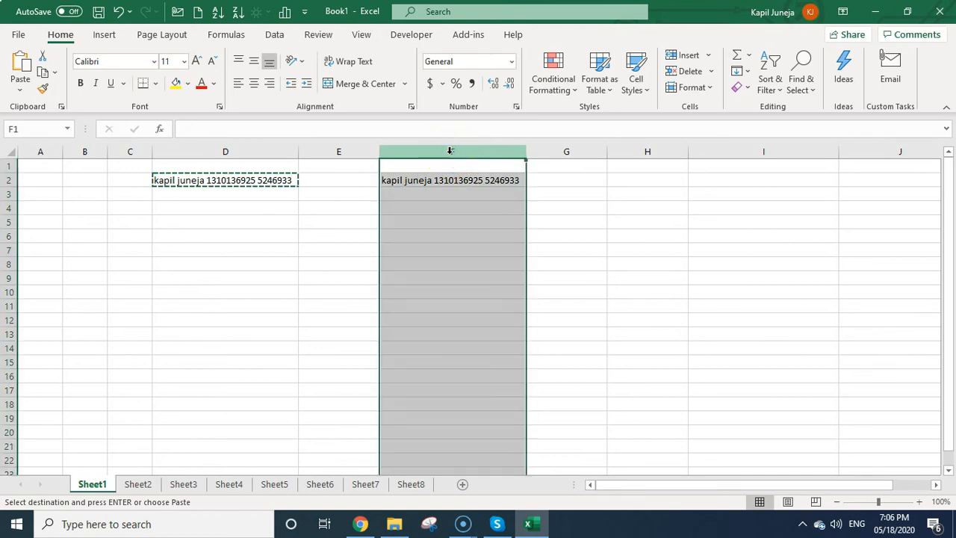
{"action": "left_click_drag", "start_coordinate": [450, 151], "coordinate": [638, 154]}
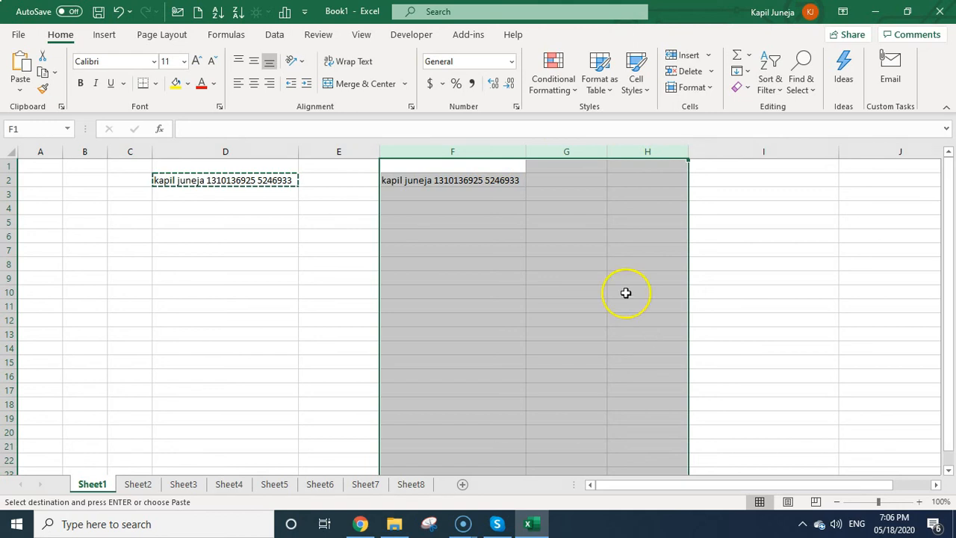
{"action": "right_click", "coordinate": [491, 158]}
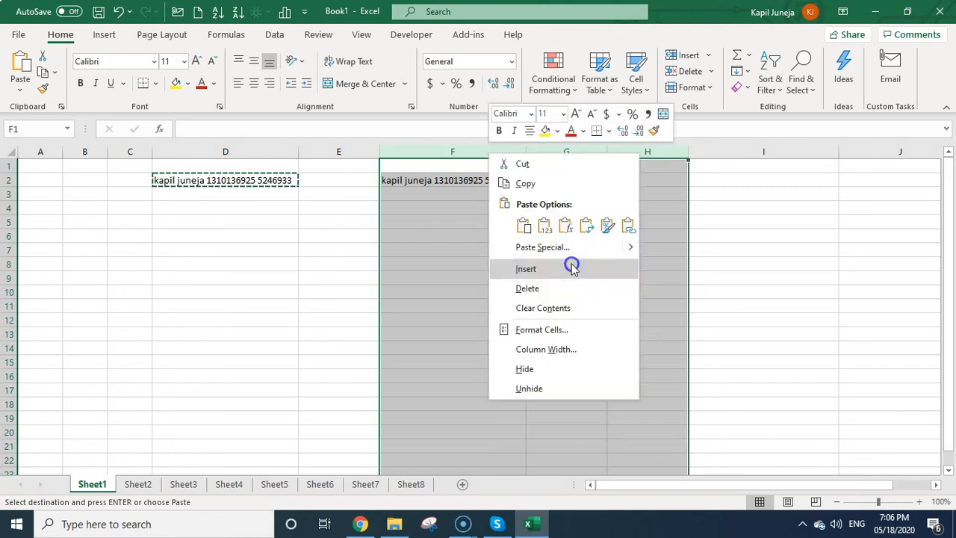
{"action": "left_click", "coordinate": [572, 264]}
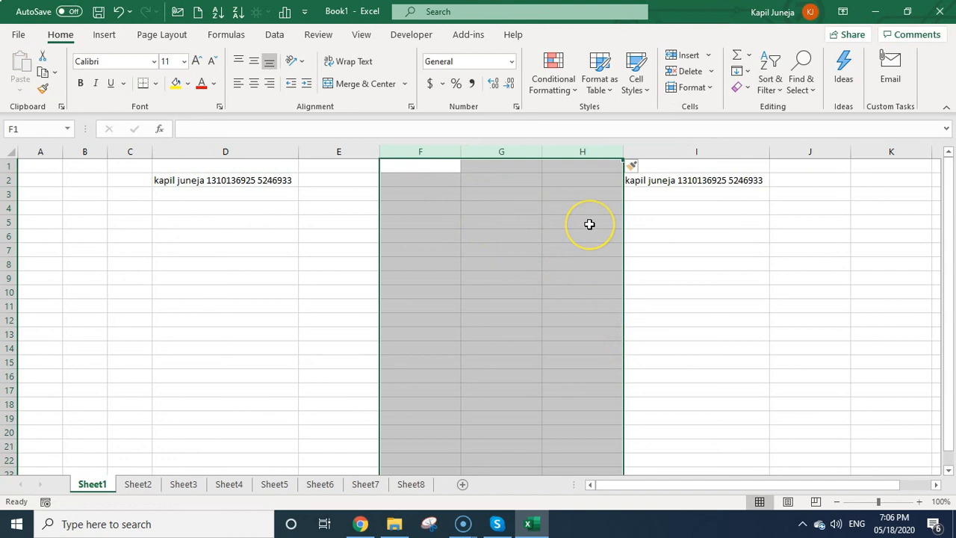
{"action": "left_click", "coordinate": [422, 249]}
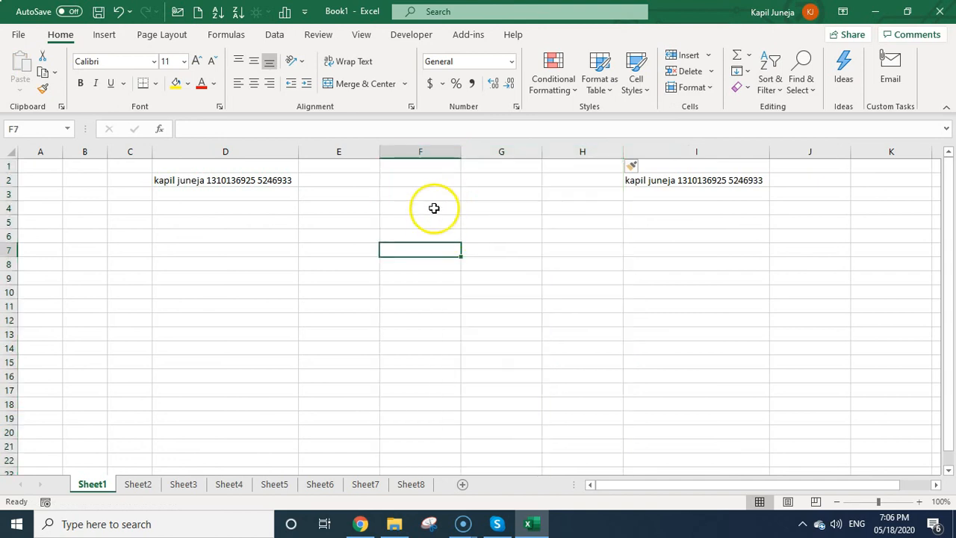
Insert a blank column at column F.
{"action": "left_click", "coordinate": [427, 152]}
{"action": "right_click", "coordinate": [430, 153]}
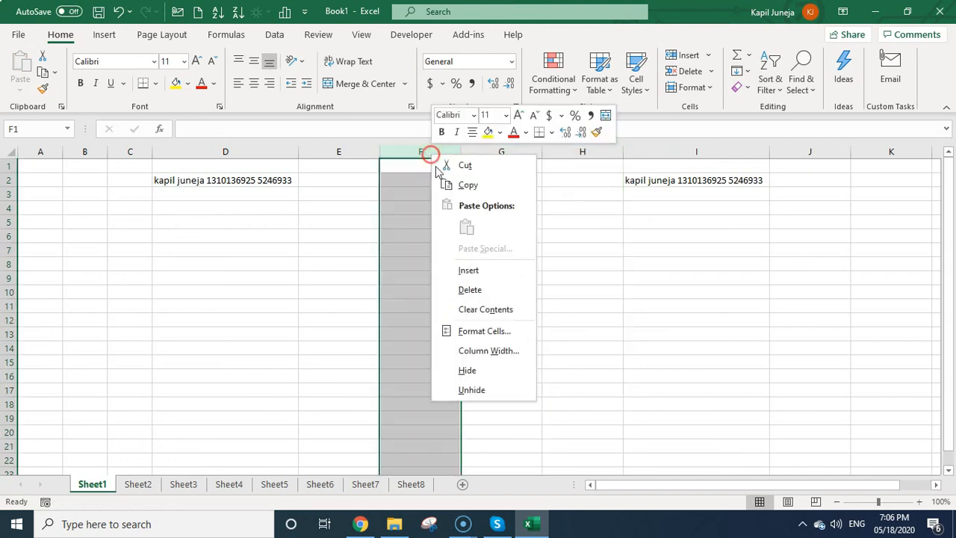
{"action": "left_click", "coordinate": [507, 271]}
{"action": "left_click", "coordinate": [521, 253]}
Insert a blank sheet column at column G, pushing the copied entry to K2.
{"action": "left_click", "coordinate": [515, 151]}
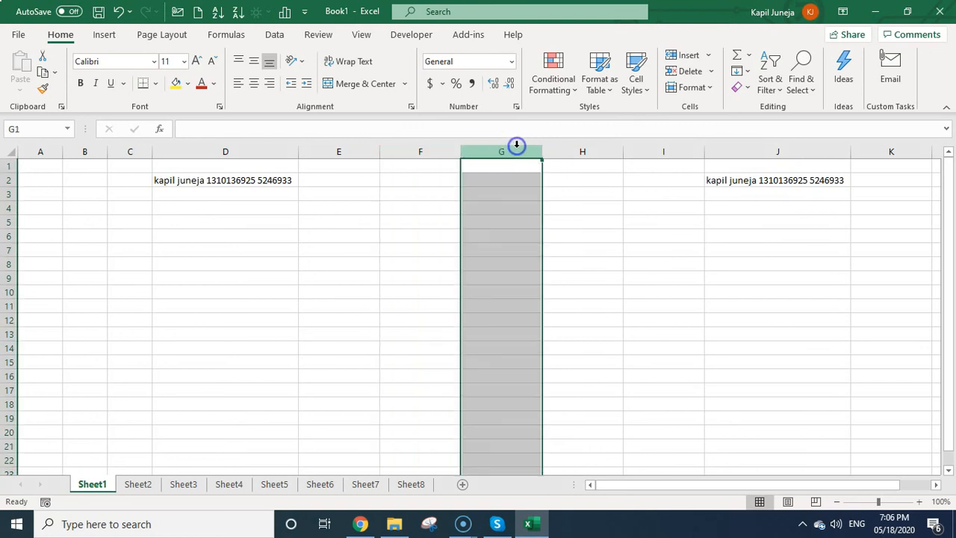
{"action": "left_click", "coordinate": [707, 89]}
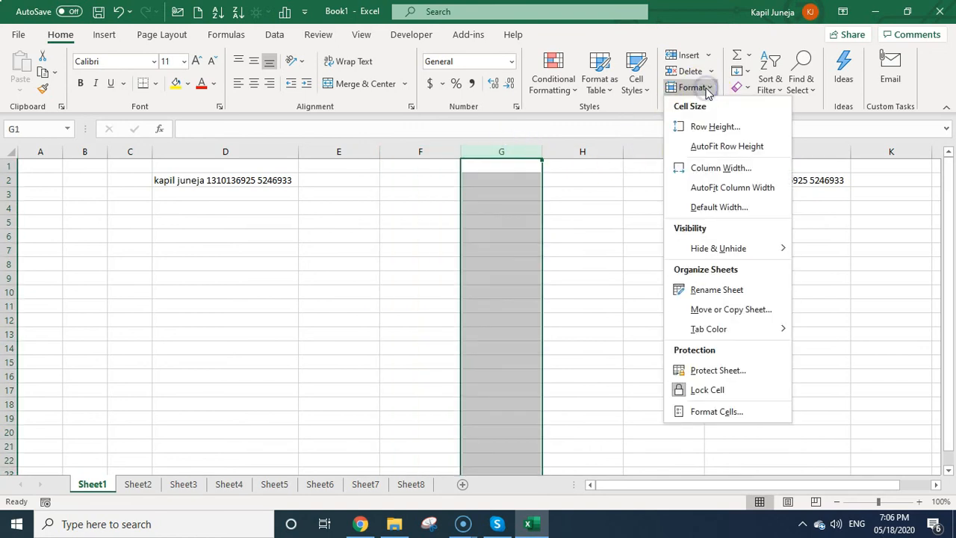
{"action": "left_click", "coordinate": [707, 56]}
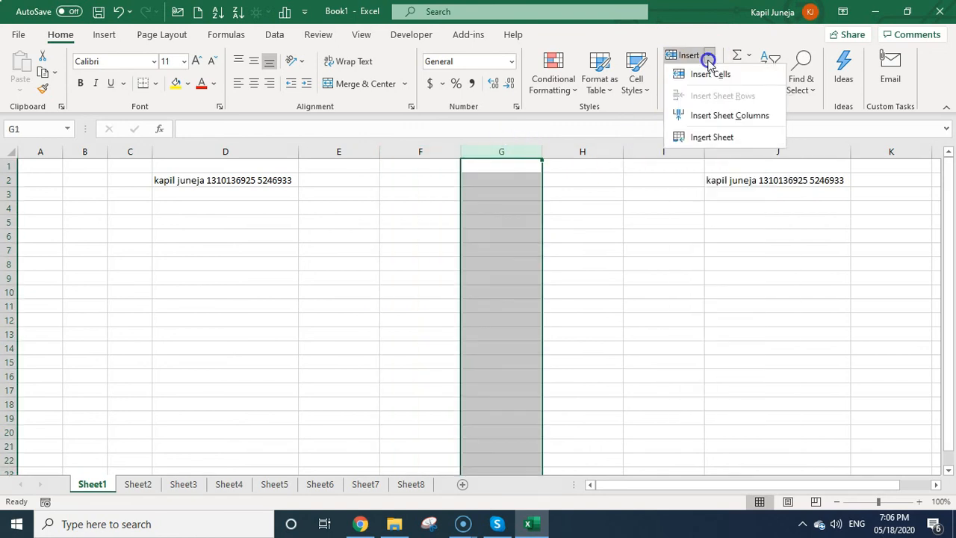
{"action": "left_click", "coordinate": [747, 116]}
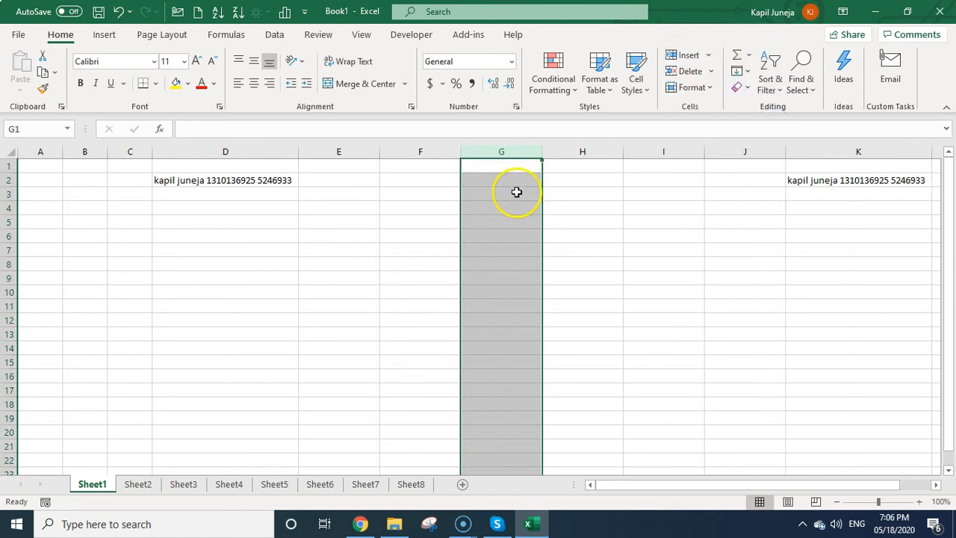
{"action": "left_click", "coordinate": [307, 290]}
Insert blank rows at rows 6–14 and enter 1 in cell A6.
{"action": "left_click_drag", "start_coordinate": [9, 236], "coordinate": [16, 348]}
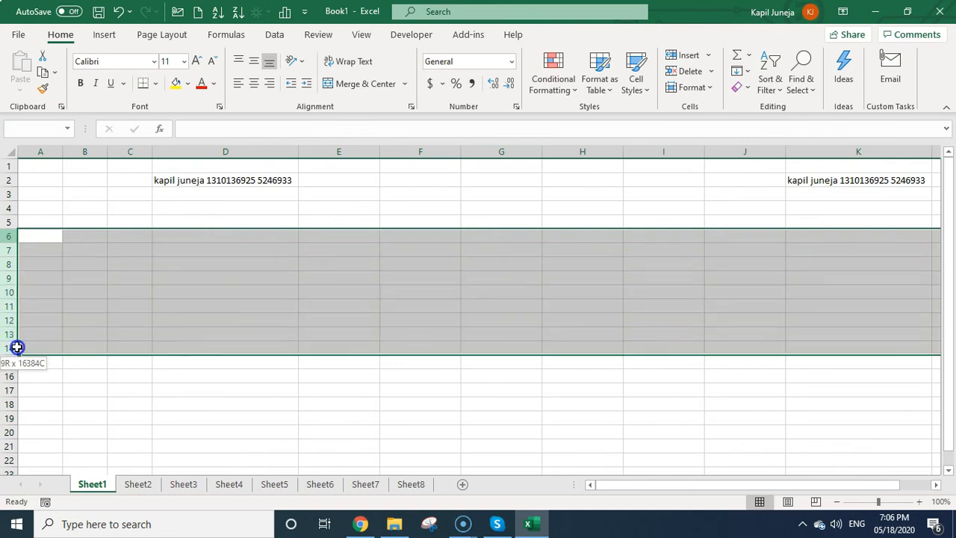
{"action": "left_click", "coordinate": [706, 56]}
{"action": "left_click", "coordinate": [750, 95]}
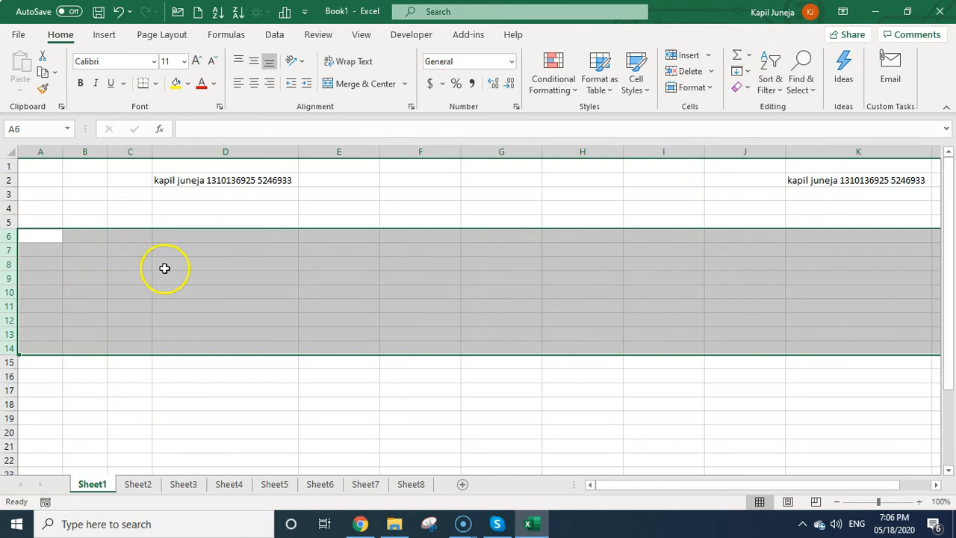
{"action": "left_click", "coordinate": [47, 237]}
{"action": "type", "text": "1"}
{"action": "left_click", "coordinate": [122, 319]}
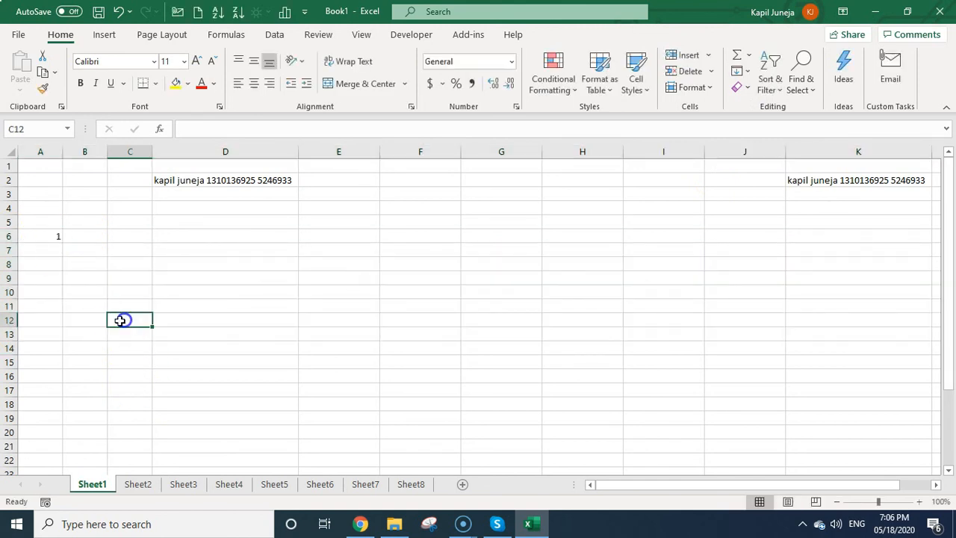
Insert ten blank rows at rows 6–15, pushing the 1 down to A16.
{"action": "left_click_drag", "start_coordinate": [11, 236], "coordinate": [5, 358]}
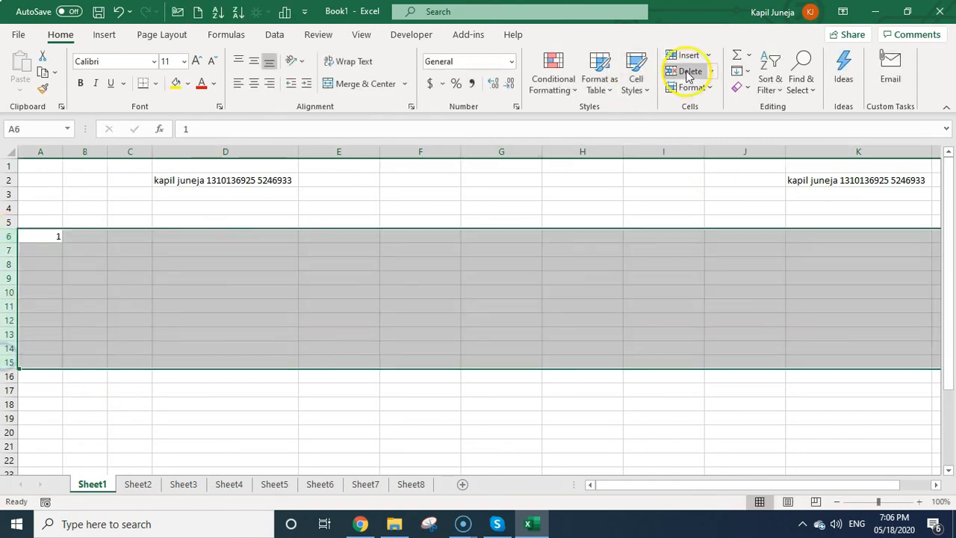
{"action": "left_click", "coordinate": [706, 55]}
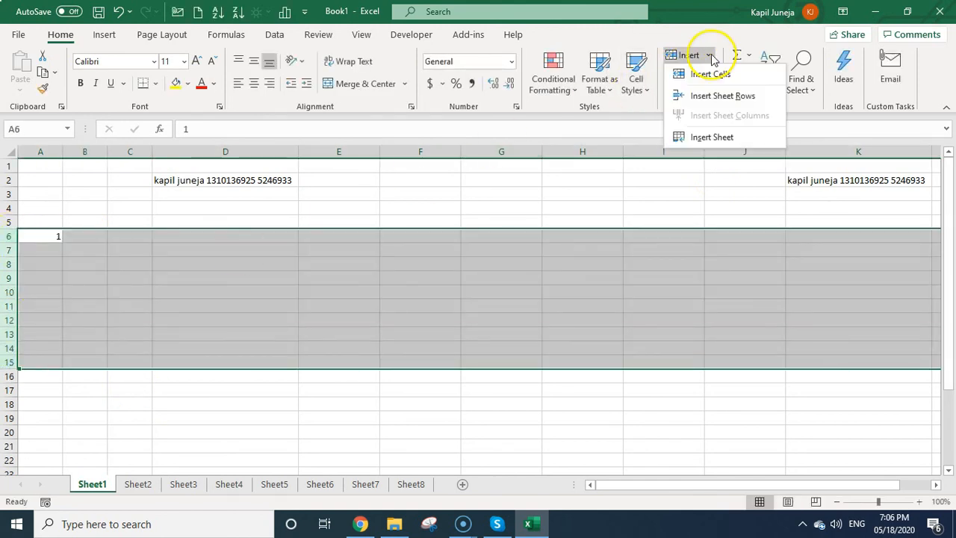
{"action": "left_click", "coordinate": [739, 97]}
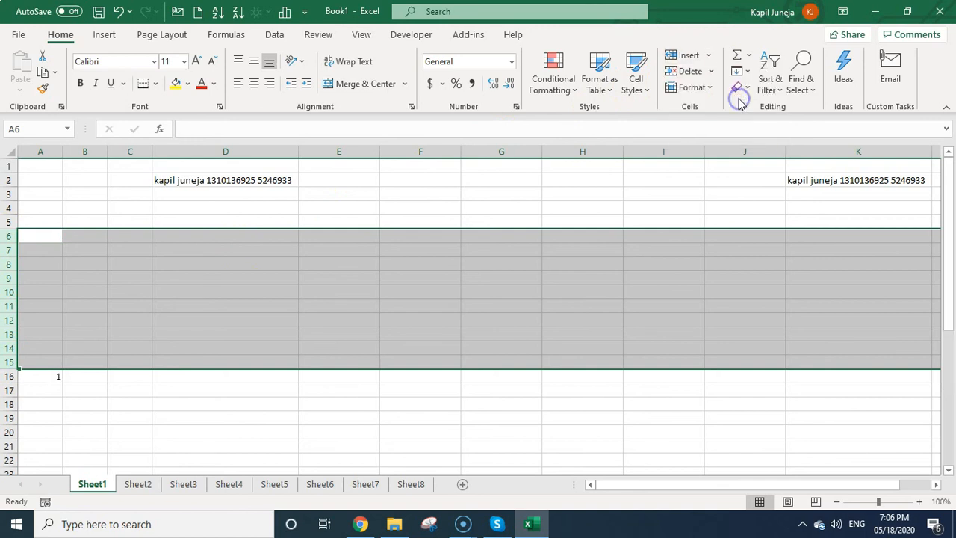
{"action": "left_click", "coordinate": [118, 287]}
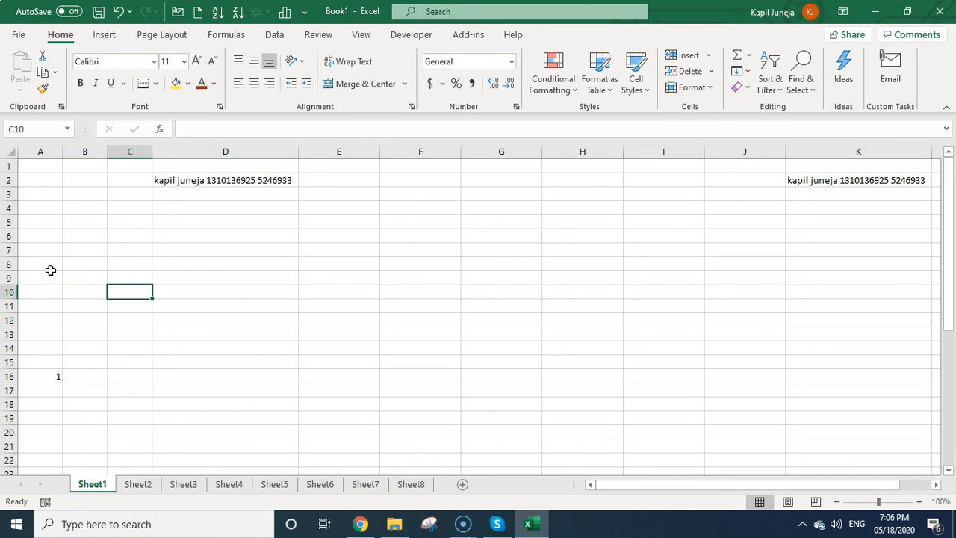
{"action": "left_click", "coordinate": [98, 263]}
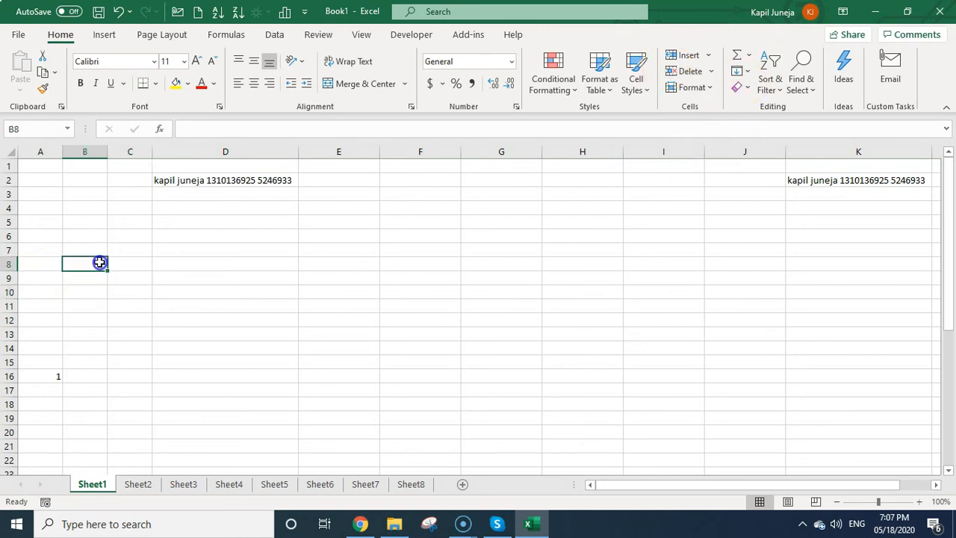
{"action": "left_click", "coordinate": [507, 151]}
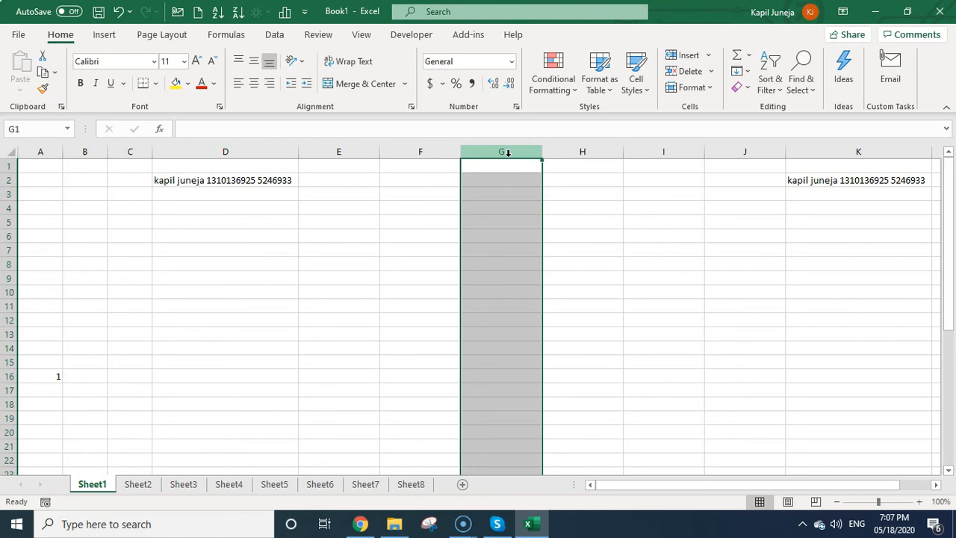
Delete column G and row 8, moving the 1 up to A15.
{"action": "right_click", "coordinate": [508, 152]}
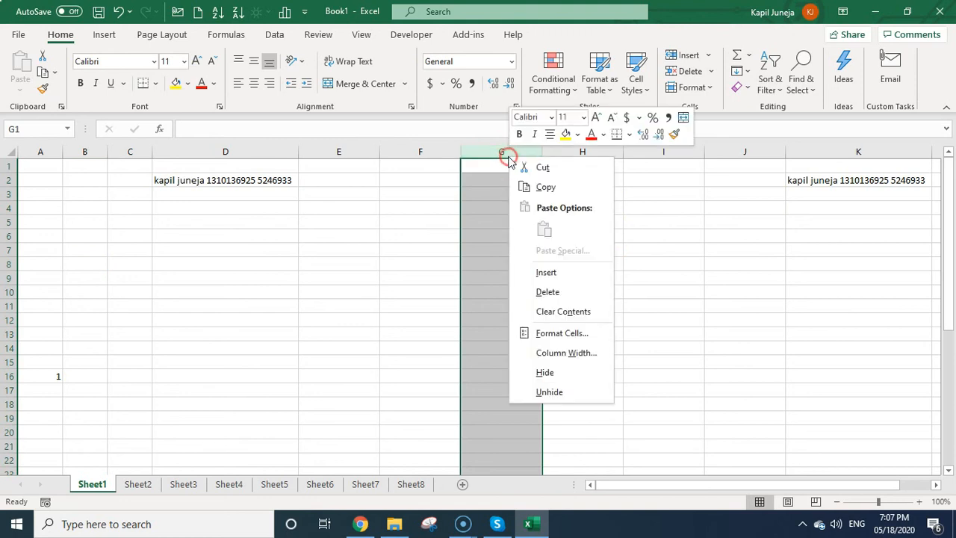
{"action": "left_click", "coordinate": [574, 292]}
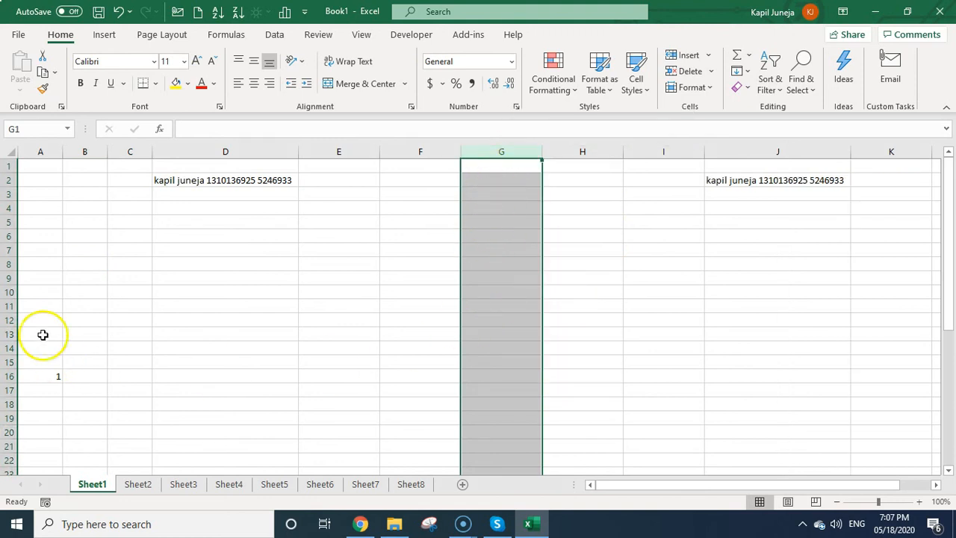
{"action": "left_click", "coordinate": [10, 265]}
{"action": "right_click", "coordinate": [11, 264]}
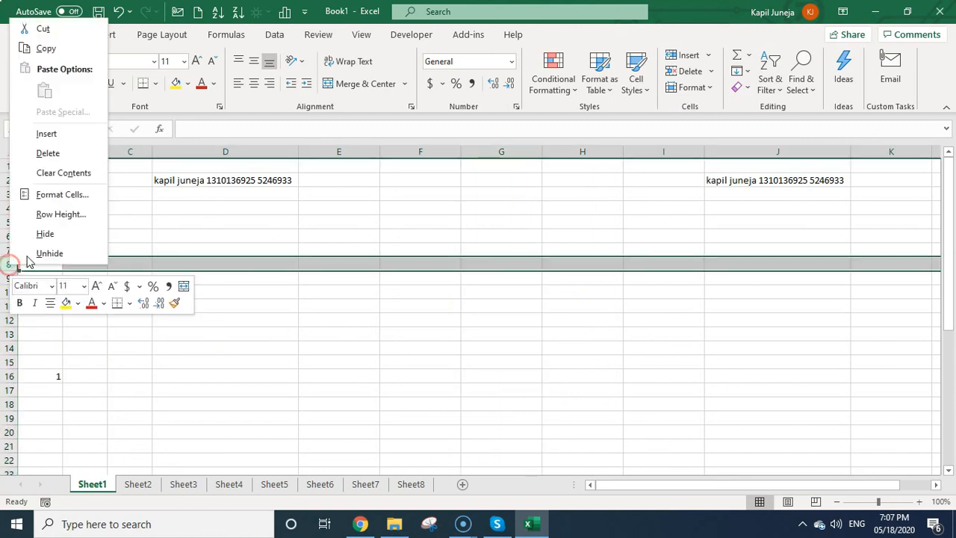
{"action": "left_click", "coordinate": [47, 153]}
{"action": "left_click", "coordinate": [512, 194]}
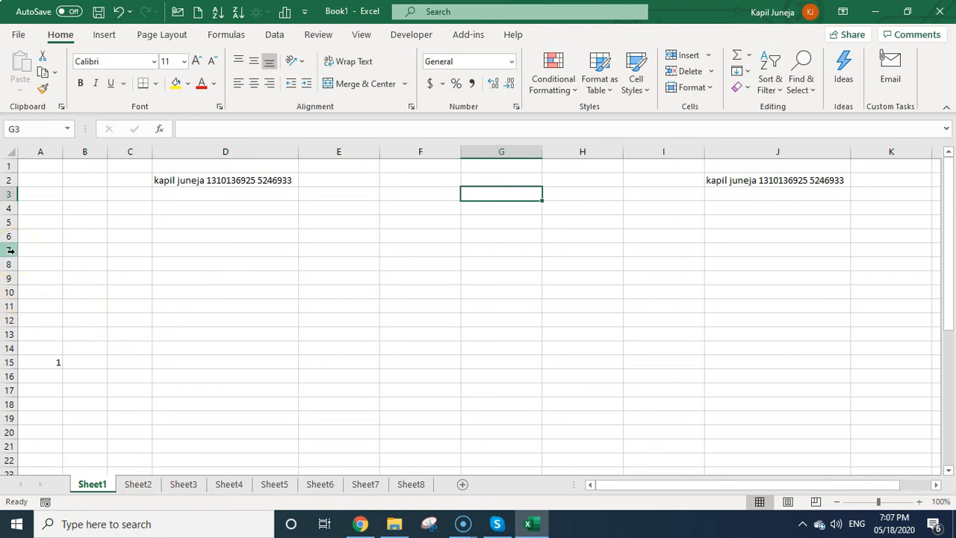
Delete columns E through I, pulling the column J text into column E.
{"action": "left_click_drag", "start_coordinate": [343, 151], "coordinate": [684, 132]}
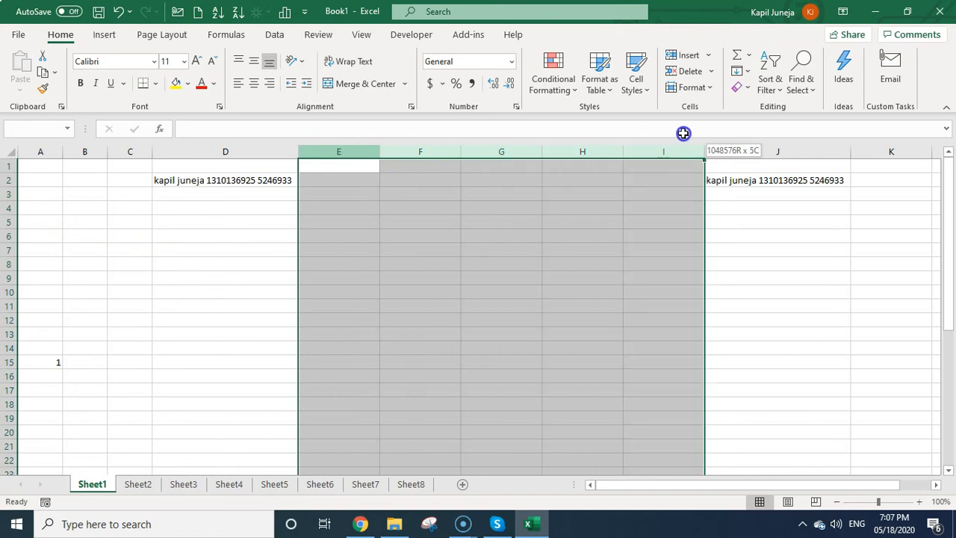
{"action": "right_click", "coordinate": [529, 152]}
{"action": "left_click", "coordinate": [594, 292]}
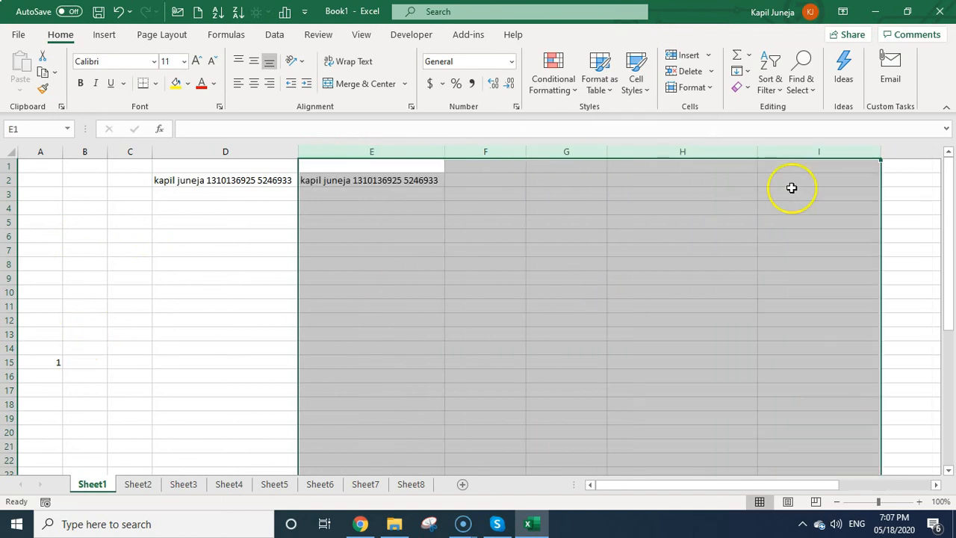
{"action": "left_click", "coordinate": [252, 347]}
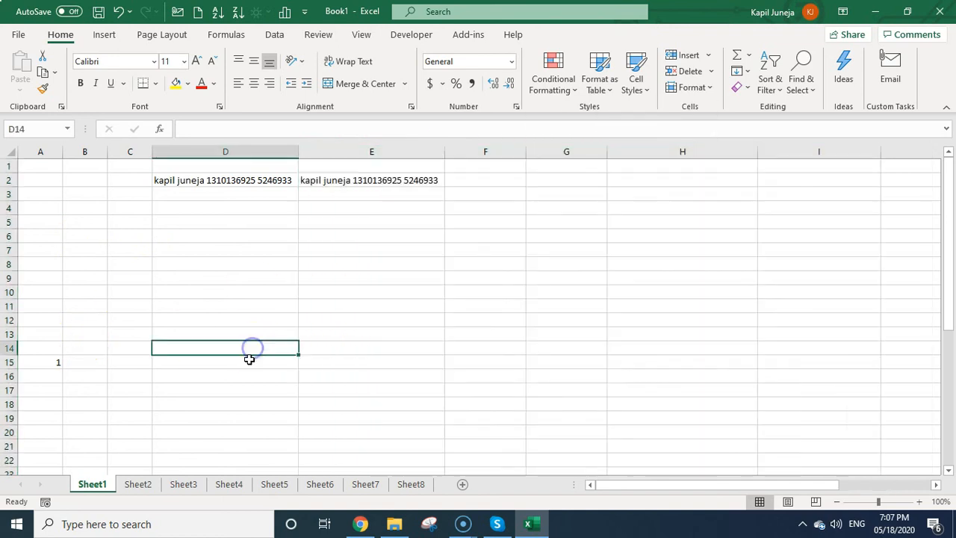
Delete rows 9 through 12, lifting the 1 to A11.
{"action": "left_click", "coordinate": [12, 278]}
{"action": "left_click_drag", "start_coordinate": [12, 278], "coordinate": [12, 318]}
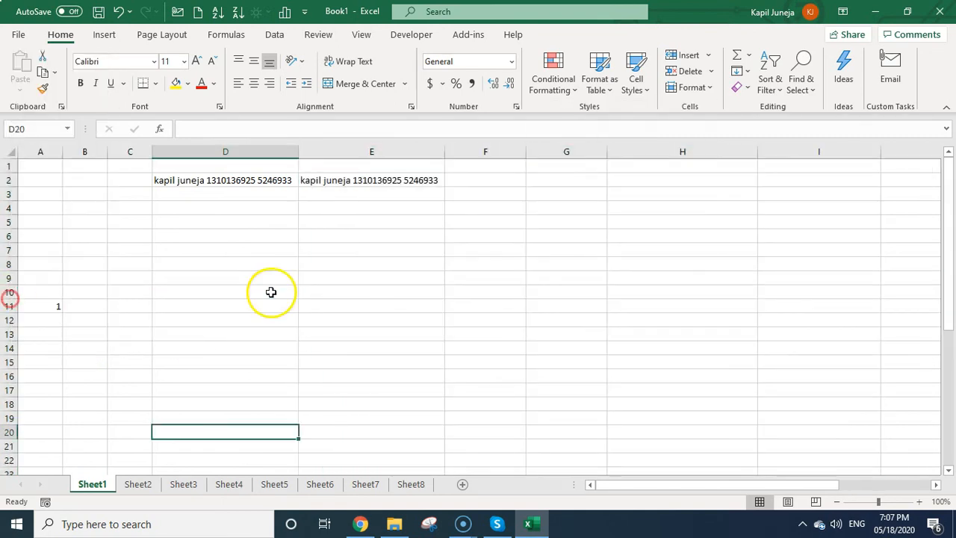
{"action": "left_click", "coordinate": [271, 292]}
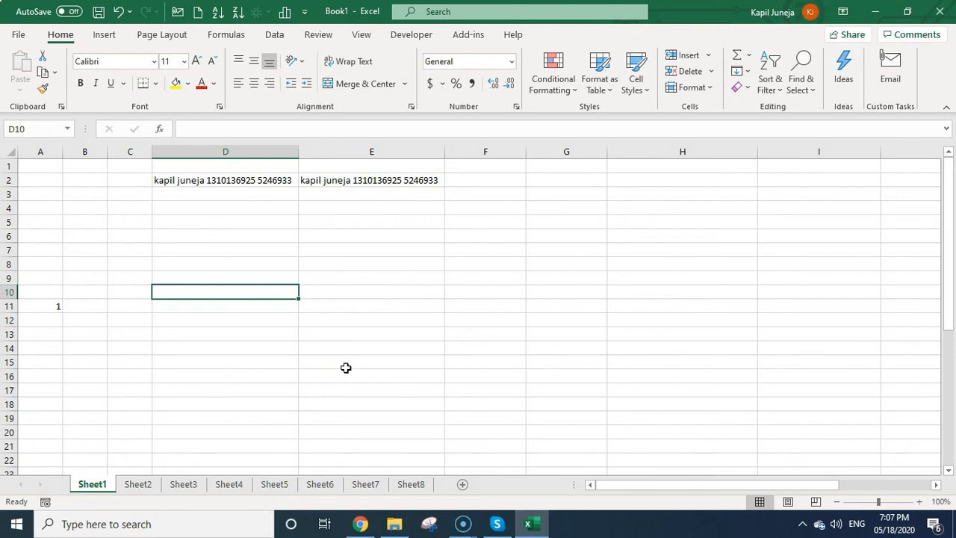
{"action": "left_click", "coordinate": [366, 264]}
{"action": "right_click", "coordinate": [382, 150]}
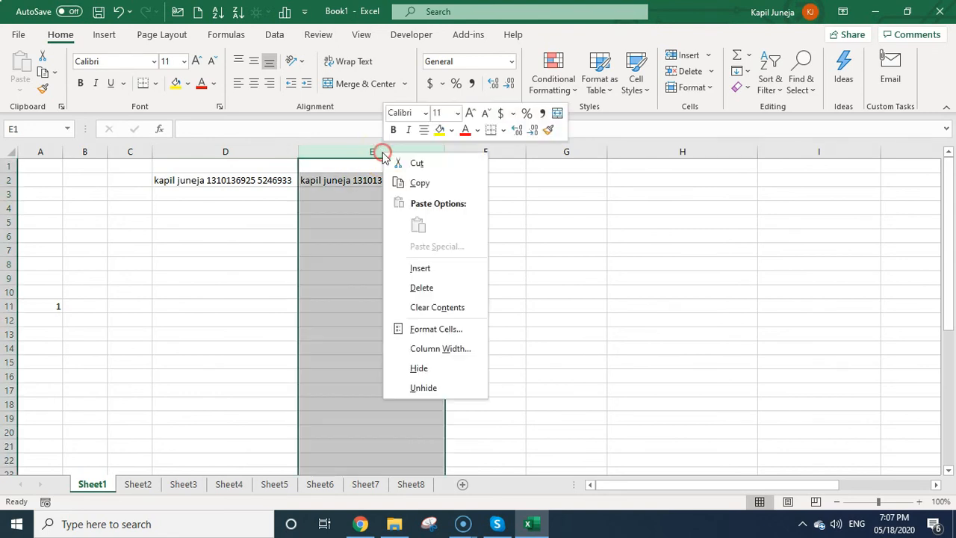
{"action": "left_click", "coordinate": [446, 369]}
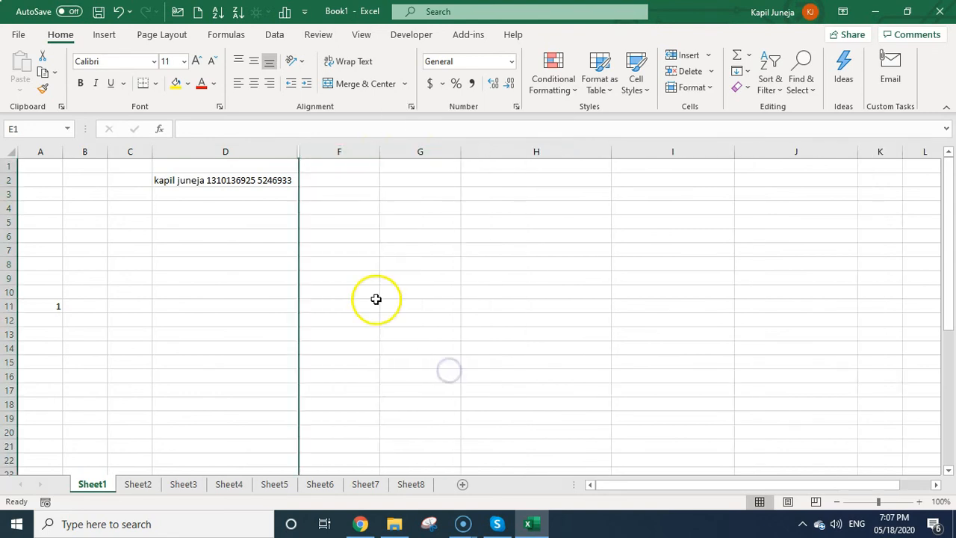
{"action": "left_click", "coordinate": [323, 254]}
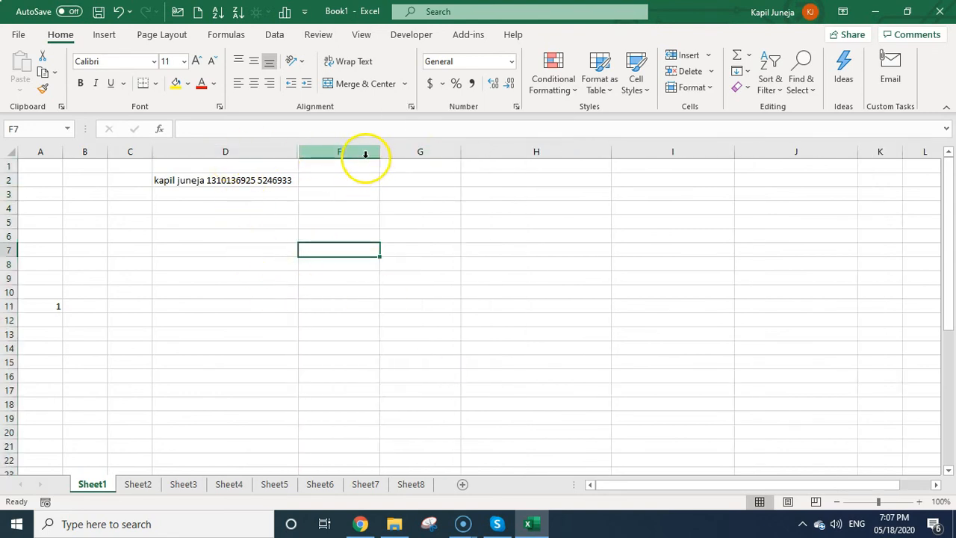
{"action": "left_click", "coordinate": [347, 206]}
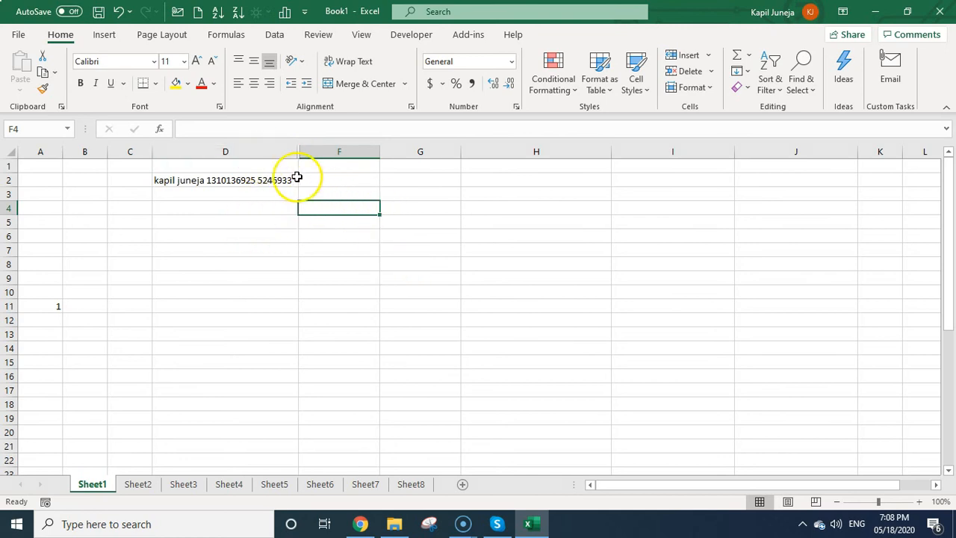
{"action": "left_click", "coordinate": [401, 280]}
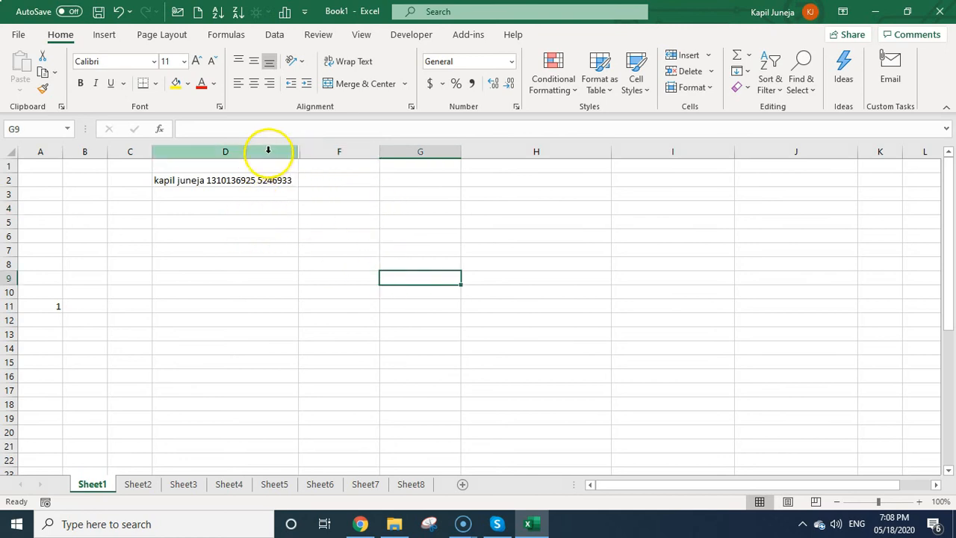
{"action": "left_click_drag", "start_coordinate": [269, 150], "coordinate": [342, 150]}
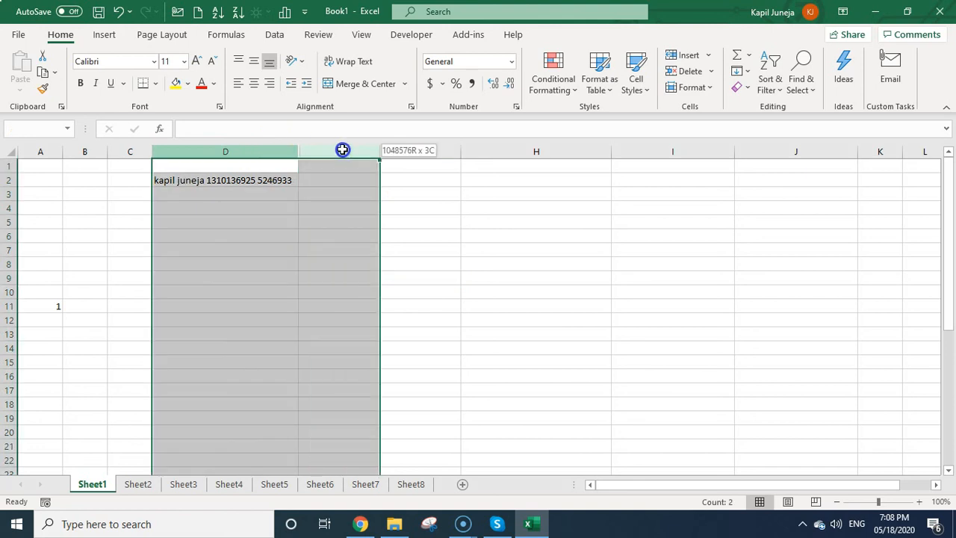
{"action": "right_click", "coordinate": [342, 149]}
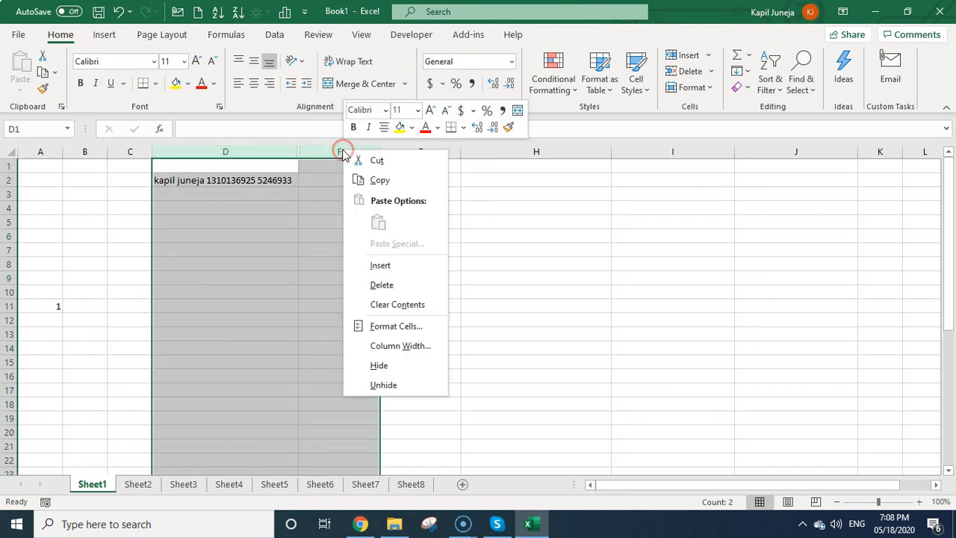
{"action": "left_click", "coordinate": [384, 386]}
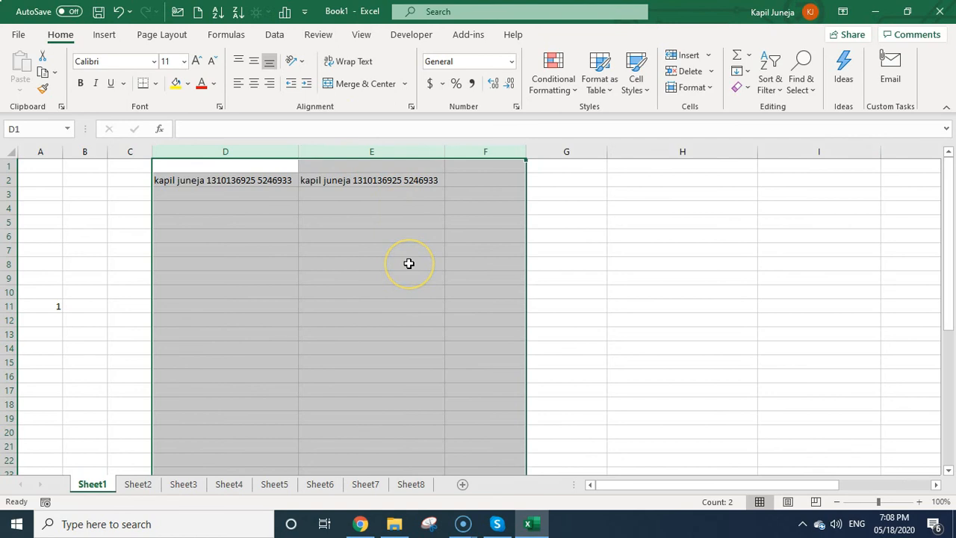
{"action": "left_click", "coordinate": [263, 265]}
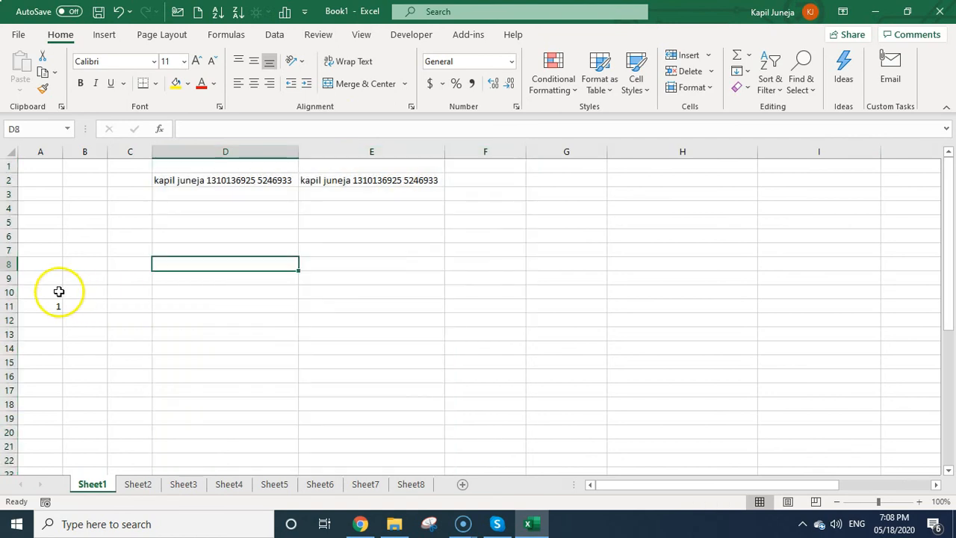
{"action": "left_click", "coordinate": [11, 306]}
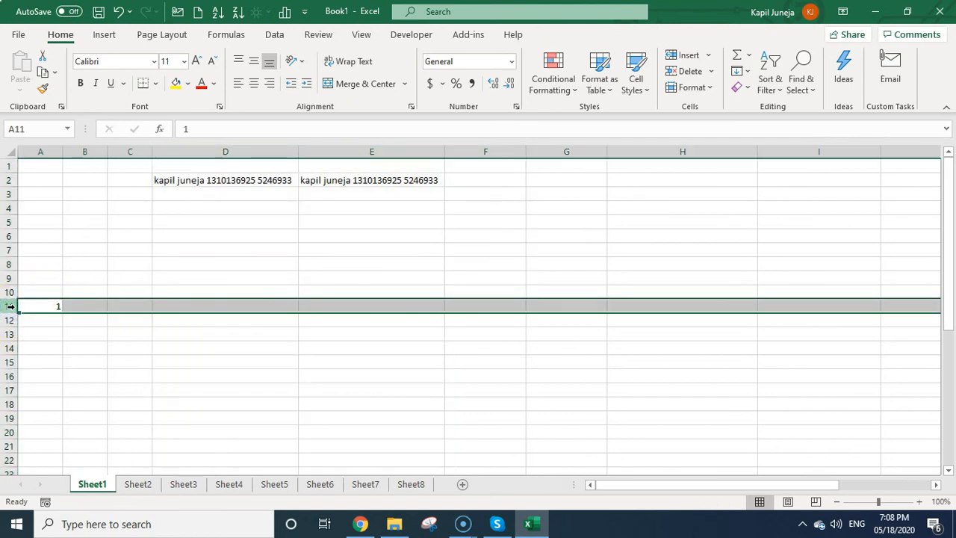
{"action": "right_click", "coordinate": [11, 307]}
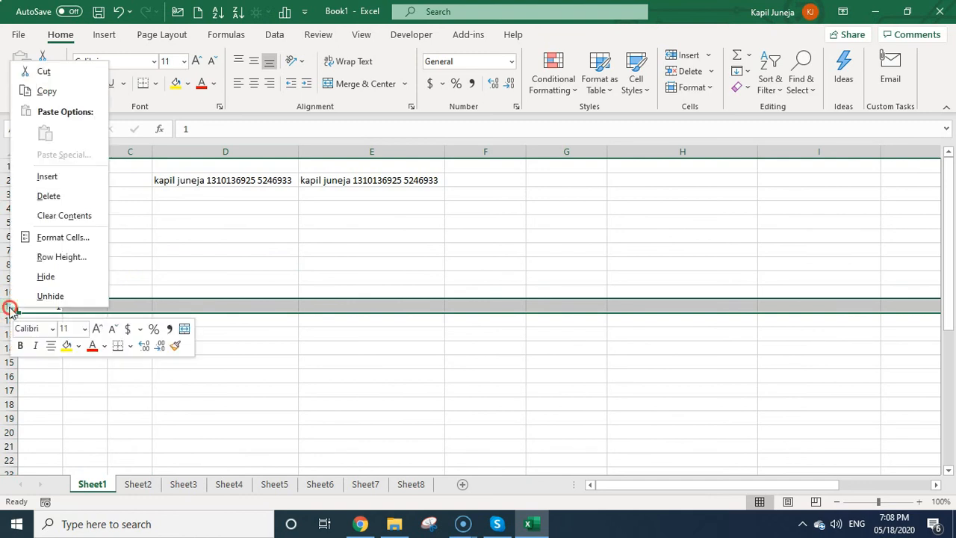
{"action": "left_click", "coordinate": [83, 280]}
{"action": "left_click", "coordinate": [68, 331]}
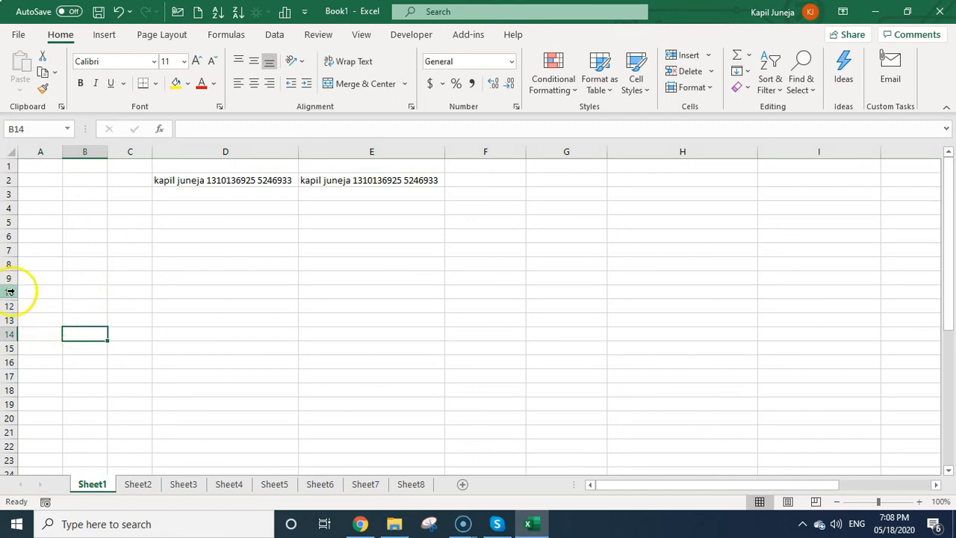
{"action": "left_click_drag", "start_coordinate": [10, 291], "coordinate": [10, 305]}
{"action": "right_click", "coordinate": [10, 305]}
{"action": "left_click", "coordinate": [46, 290]}
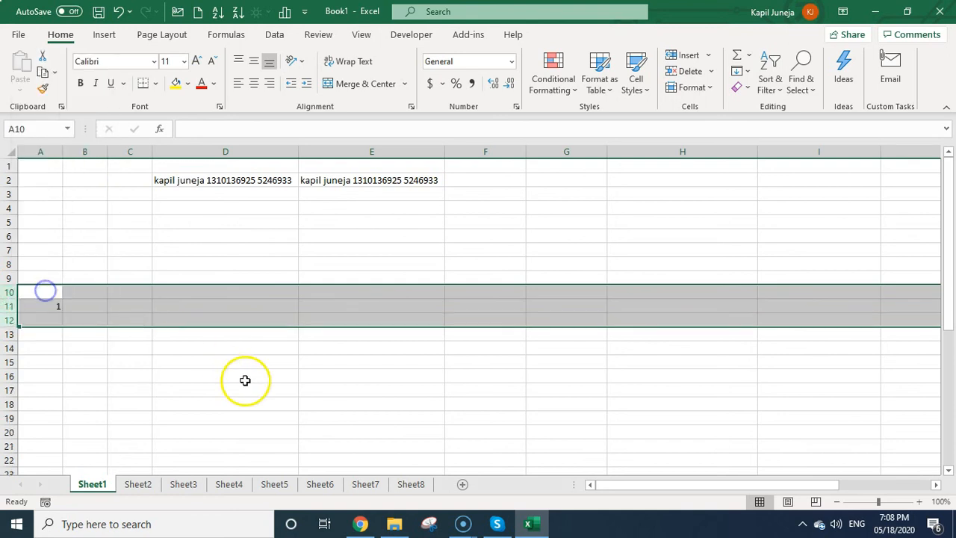
{"action": "left_click", "coordinate": [245, 380]}
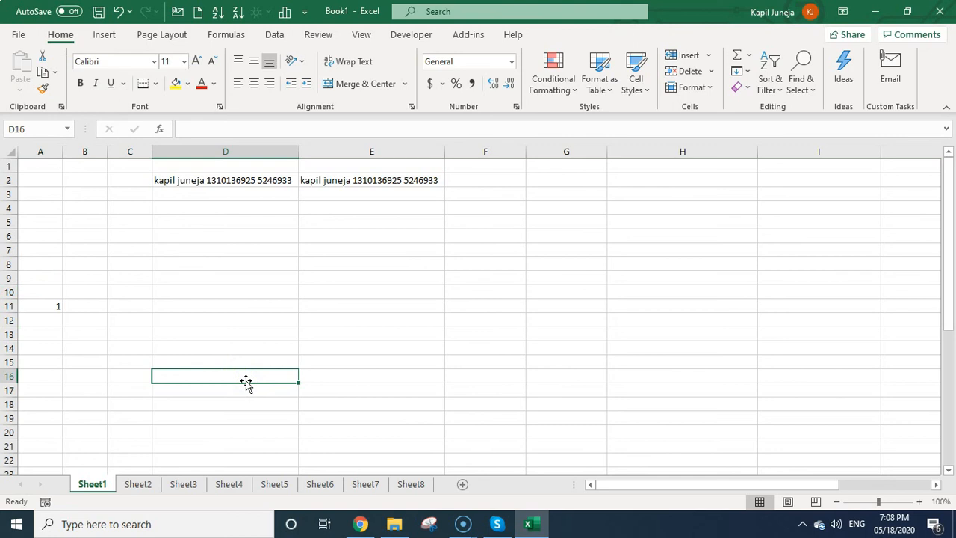
{"action": "left_click", "coordinate": [692, 87]}
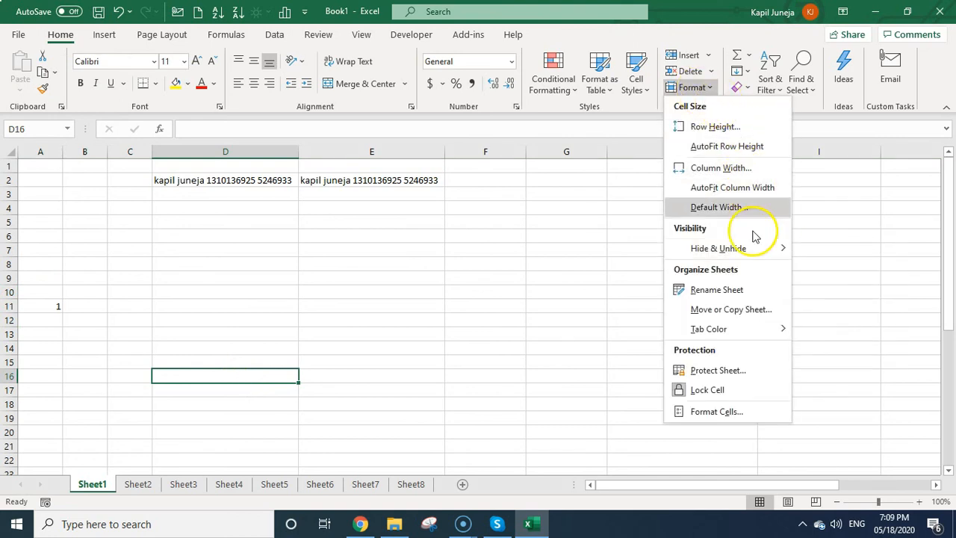
{"action": "mouse_move", "coordinate": [775, 255]}
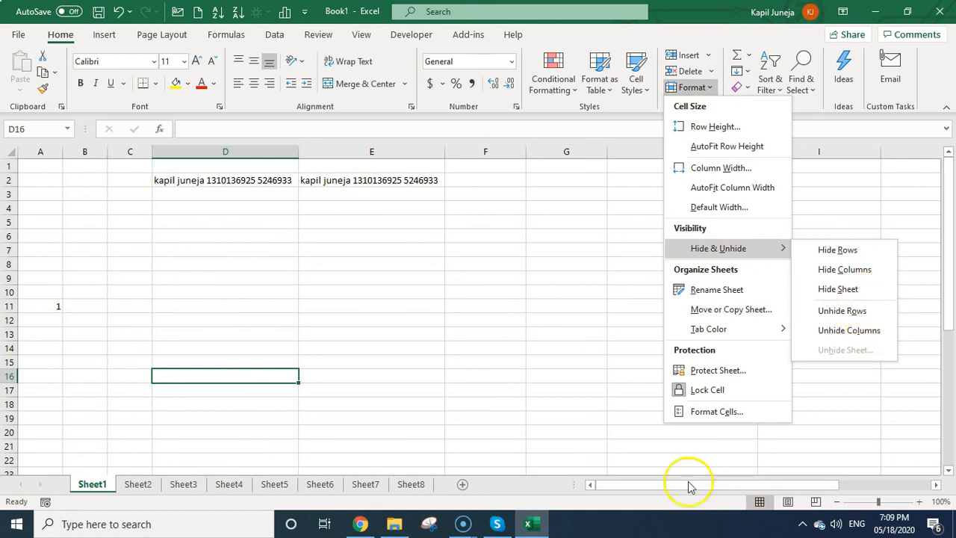
{"action": "left_click", "coordinate": [446, 301]}
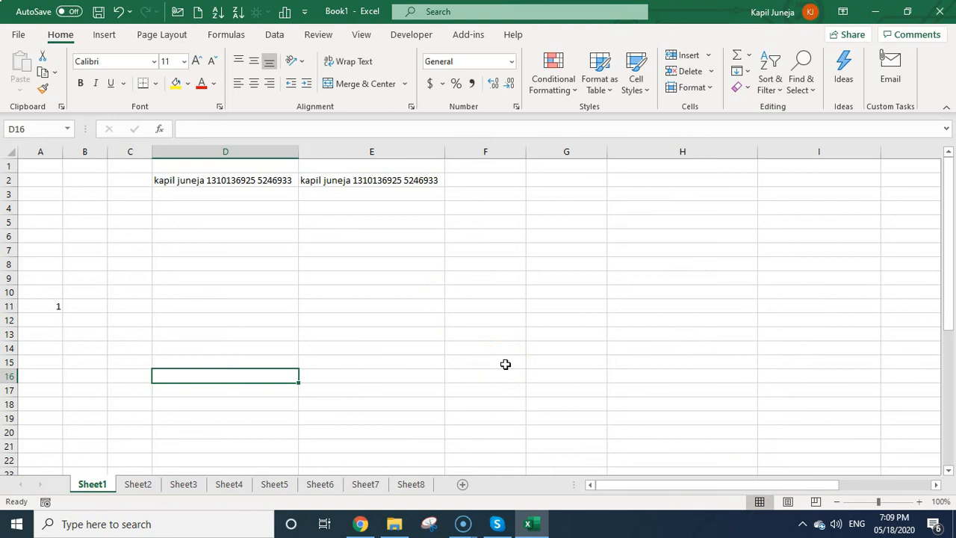
{"action": "left_click", "coordinate": [355, 307]}
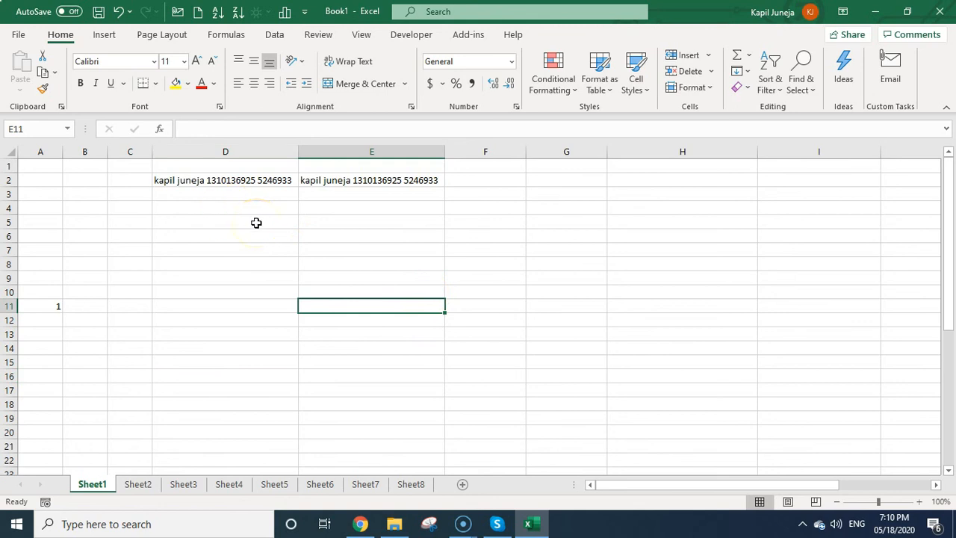
Copy the name-and-number entry in D2 into H2.
{"action": "left_click", "coordinate": [251, 180]}
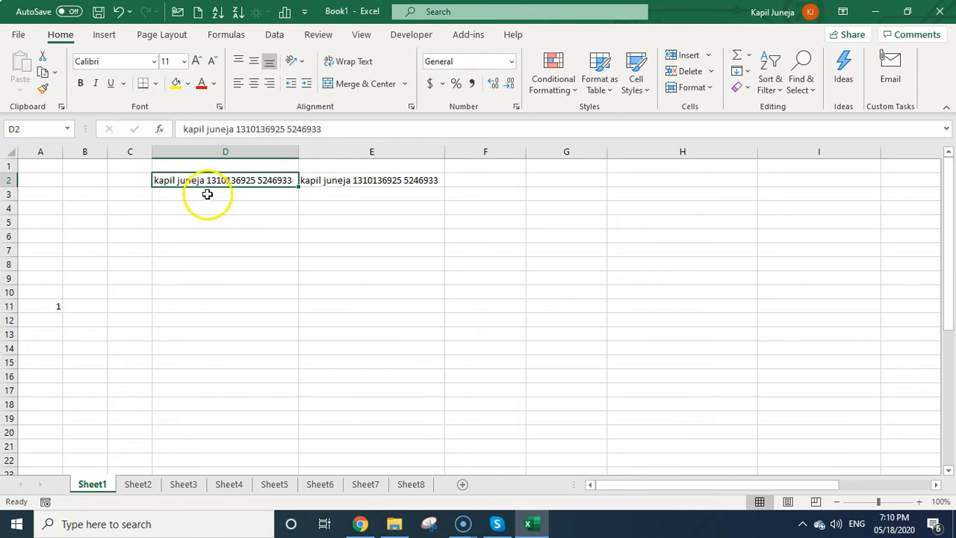
{"action": "key", "text": "ctrl+c"}
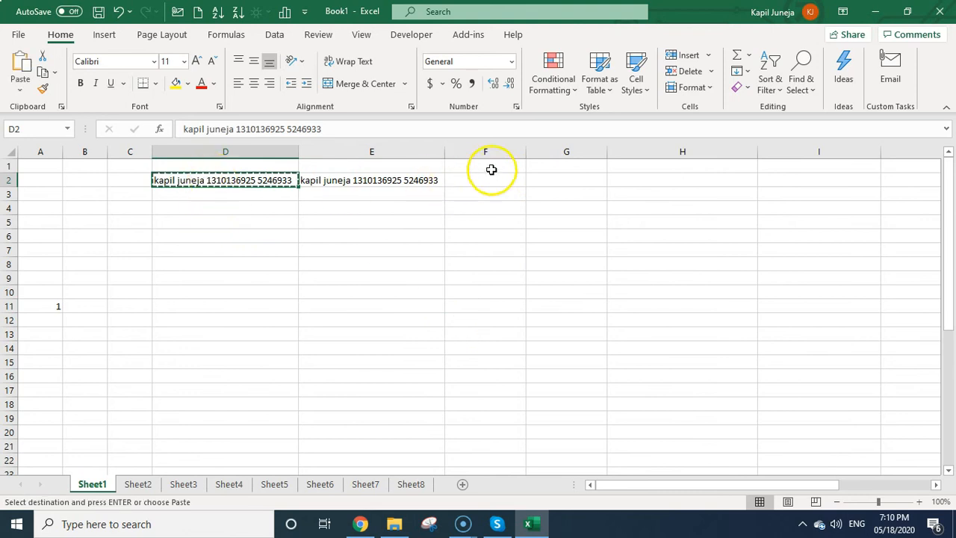
{"action": "left_click", "coordinate": [660, 176]}
{"action": "key", "text": "ctrl+v"}
Cut the D2 entry and paste it into H3.
{"action": "left_click", "coordinate": [518, 263]}
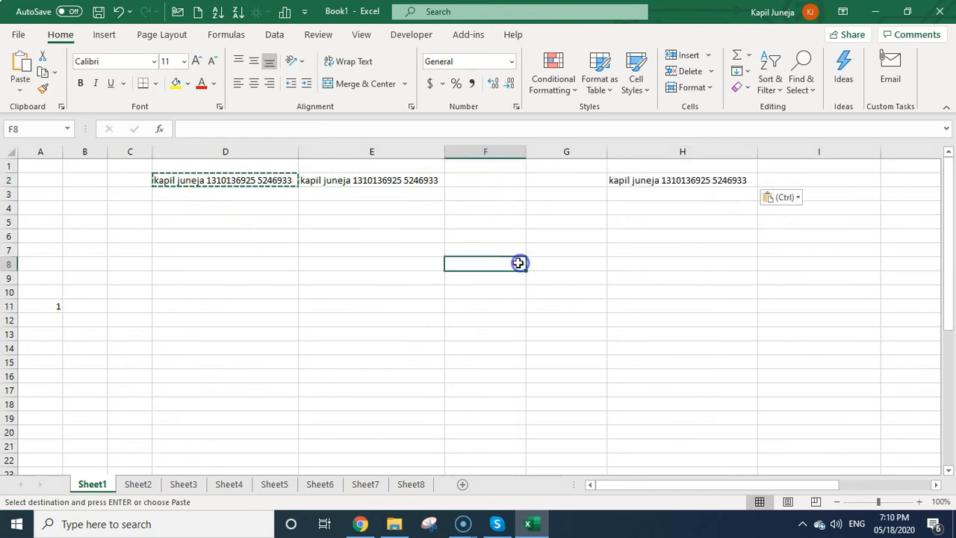
{"action": "left_click", "coordinate": [226, 181]}
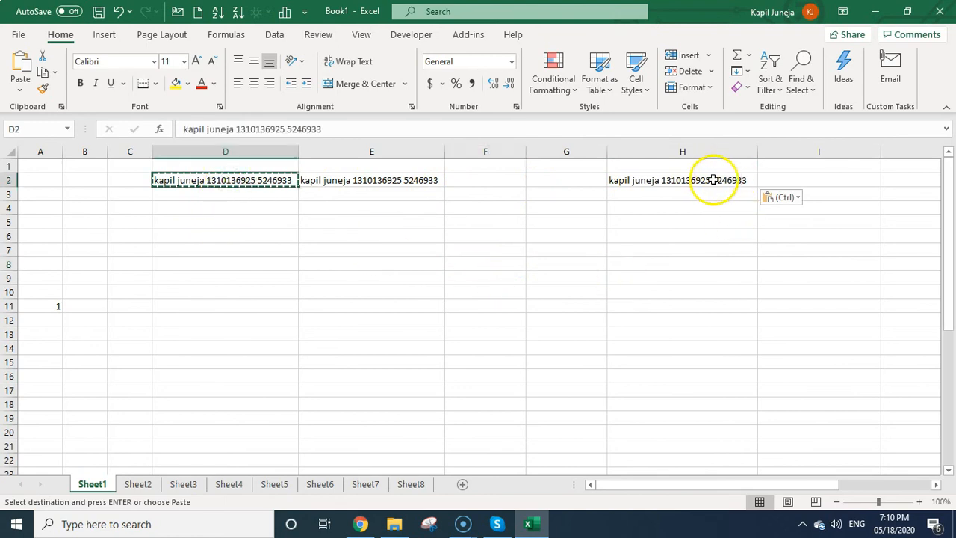
{"action": "left_click", "coordinate": [257, 181]}
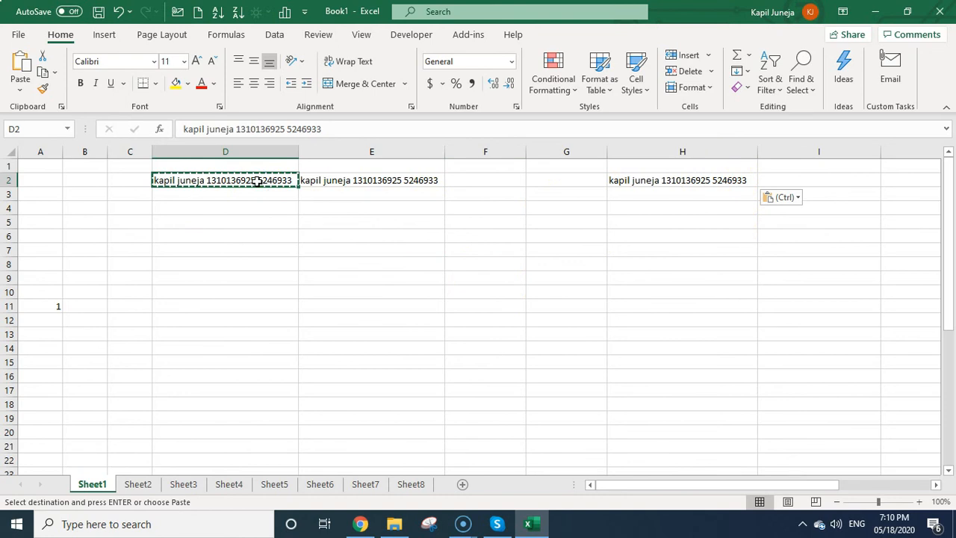
{"action": "left_click", "coordinate": [43, 56]}
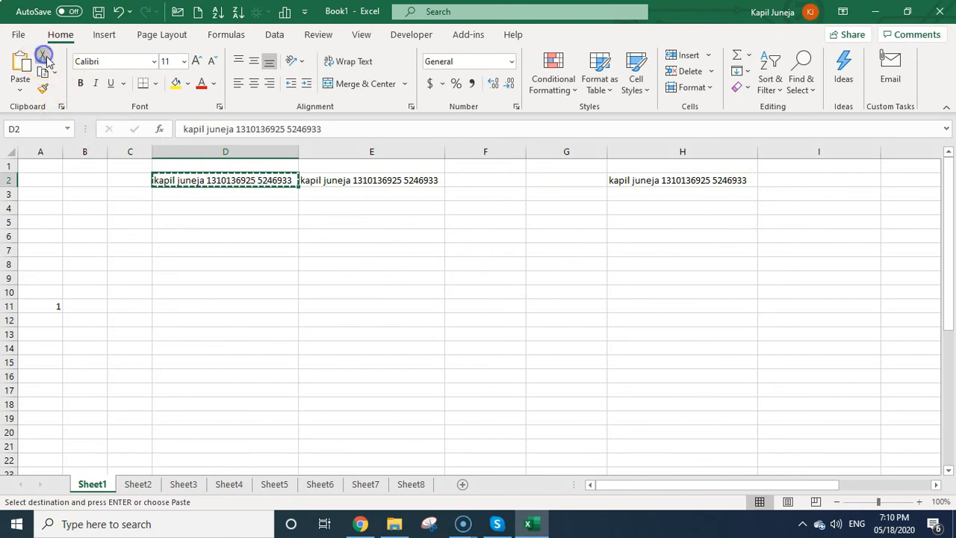
{"action": "left_click", "coordinate": [700, 195]}
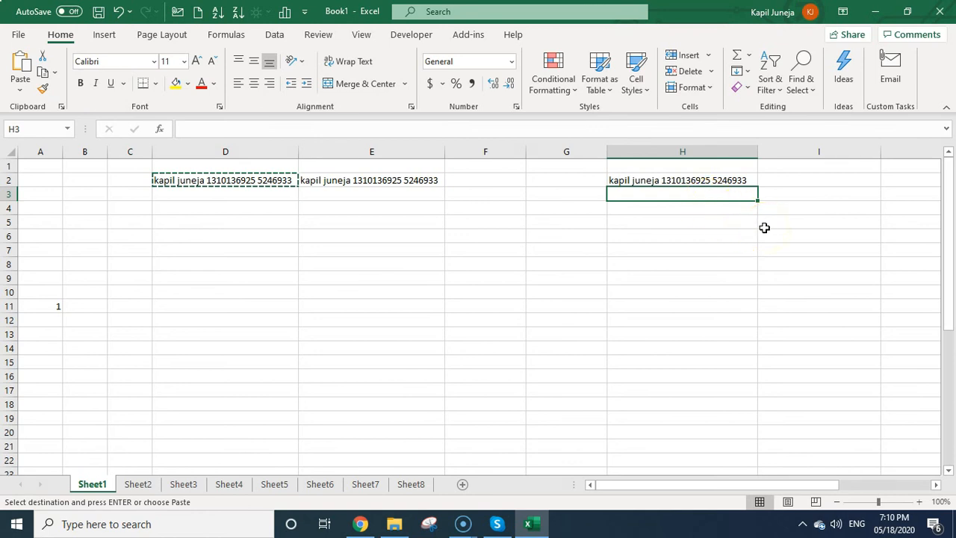
{"action": "key", "text": "ctrl+v"}
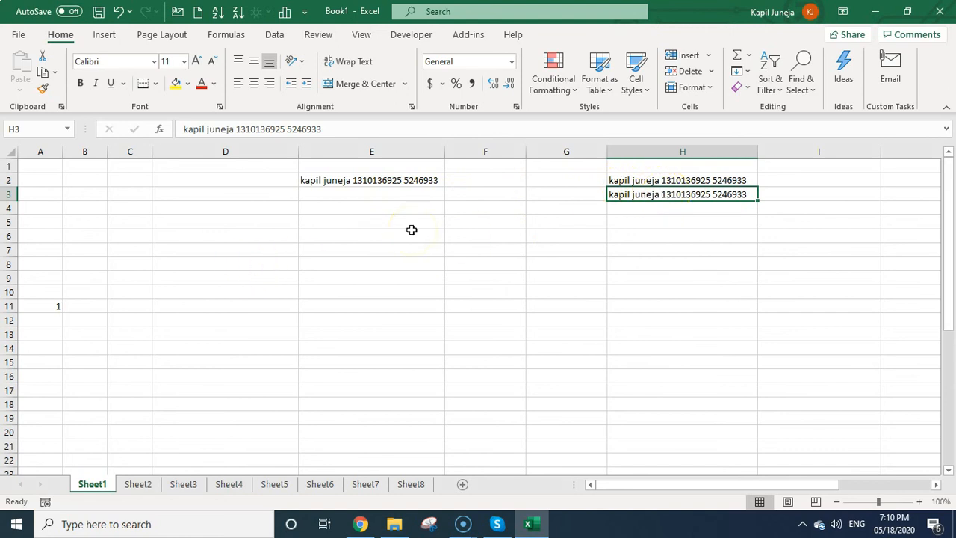
Cut the two entries in H2:H3 and paste them into D6:D7.
{"action": "left_click", "coordinate": [651, 262]}
{"action": "left_click_drag", "start_coordinate": [652, 182], "coordinate": [653, 194]}
{"action": "left_click", "coordinate": [43, 72]}
{"action": "left_click", "coordinate": [149, 234]}
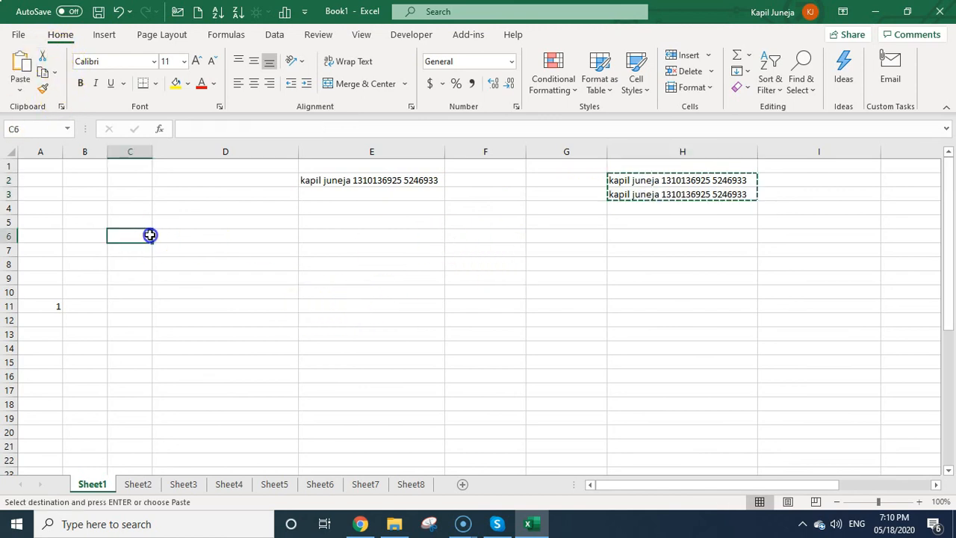
{"action": "left_click", "coordinate": [230, 237]}
{"action": "key", "text": "Return"}
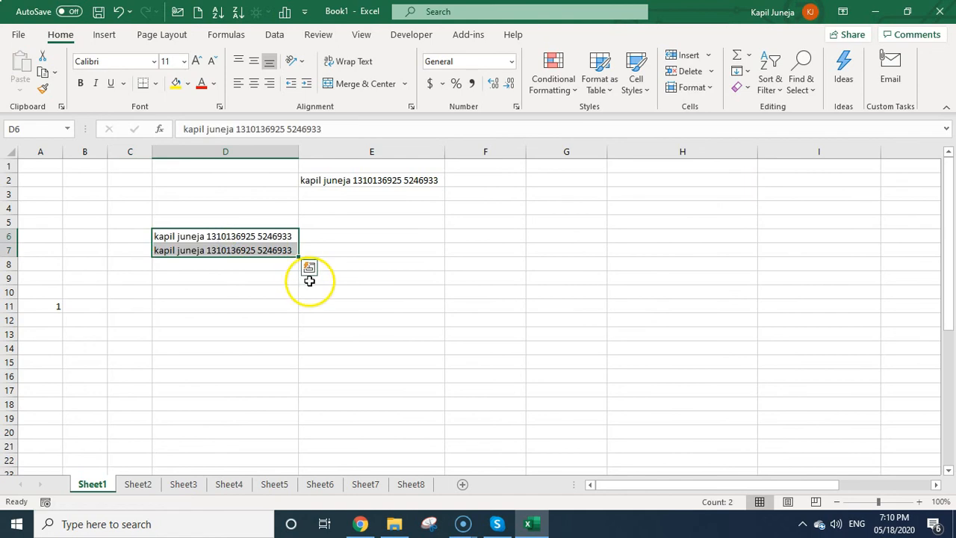
{"action": "left_click", "coordinate": [361, 325]}
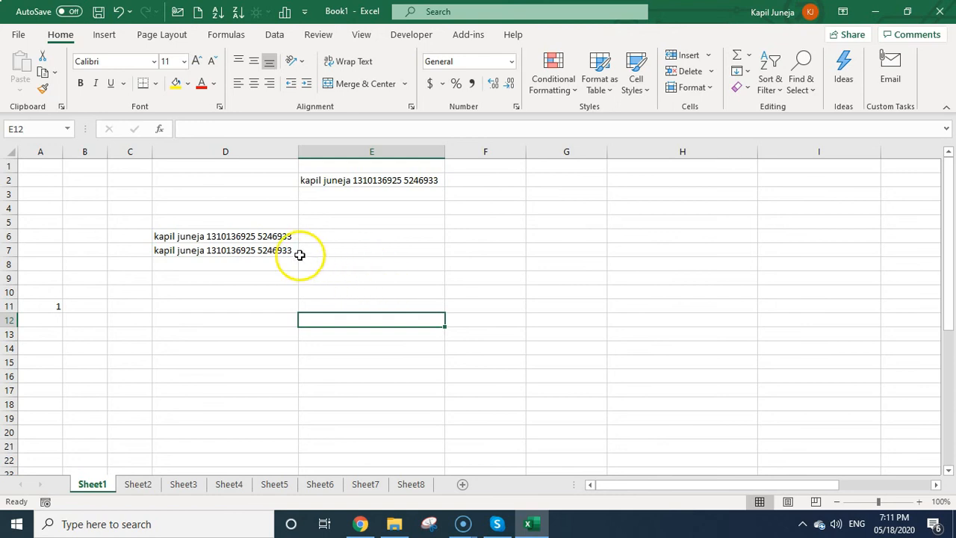
Copy the D6 text into D2 and dismiss the copy border.
{"action": "left_click", "coordinate": [243, 236]}
{"action": "key", "text": "ctrl+c"}
{"action": "left_click", "coordinate": [256, 181]}
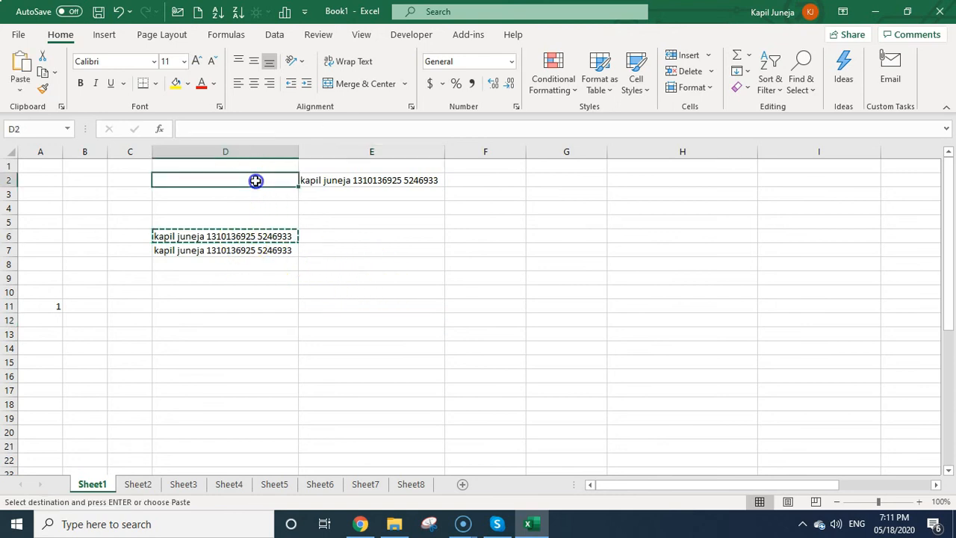
{"action": "key", "text": "ctrl+v"}
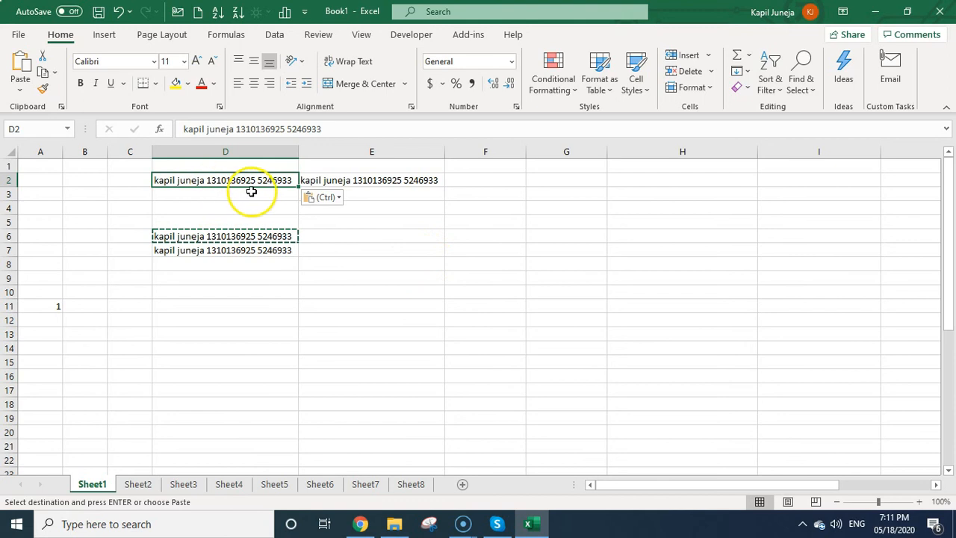
{"action": "key", "text": "Escape"}
Clear the contents of D6:D7.
{"action": "left_click", "coordinate": [352, 179]}
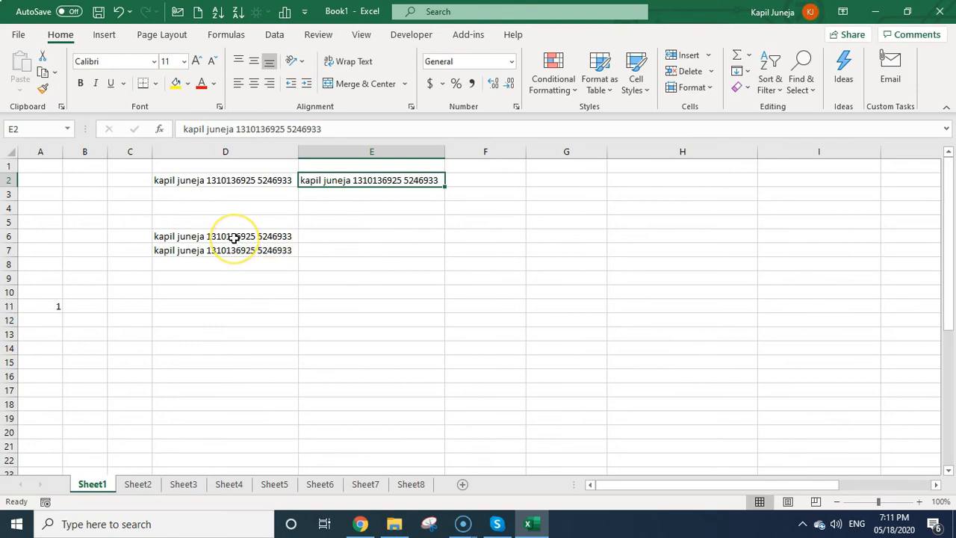
{"action": "left_click_drag", "start_coordinate": [234, 238], "coordinate": [242, 250]}
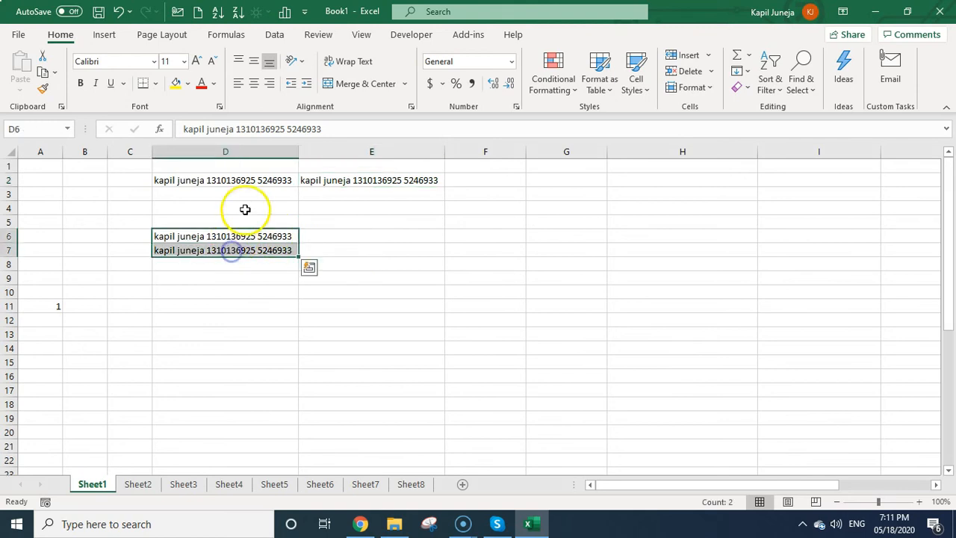
{"action": "key", "text": "ctrl+q"}
{"action": "key", "text": "Escape"}
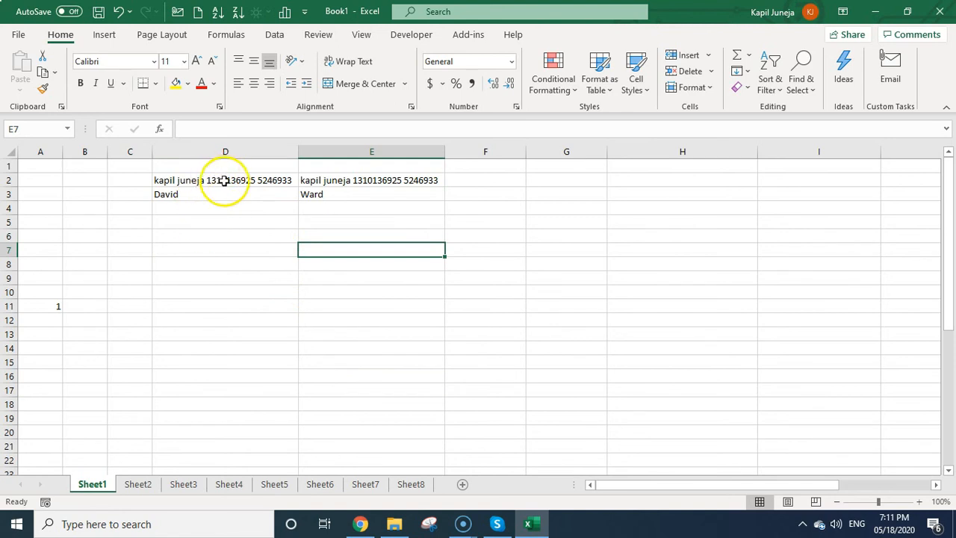
Fill the first name in D3 down through D12 with Ctrl+D.
{"action": "left_click", "coordinate": [169, 195]}
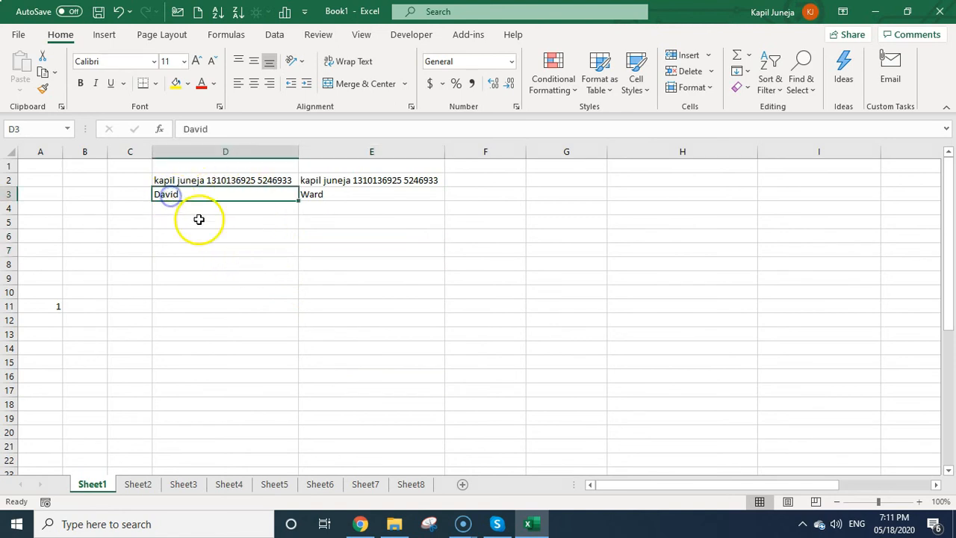
{"action": "left_click", "coordinate": [196, 181]}
{"action": "left_click", "coordinate": [190, 194]}
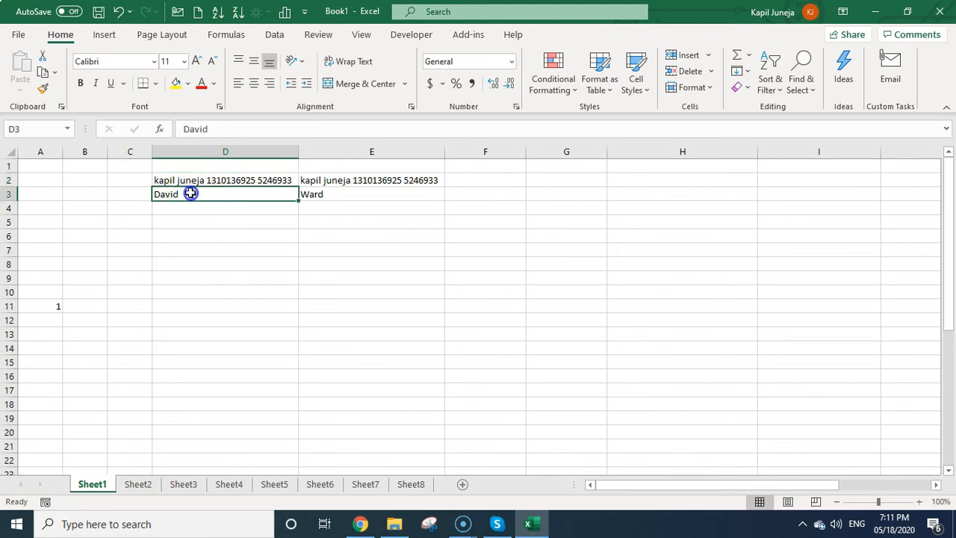
{"action": "left_click", "coordinate": [191, 184]}
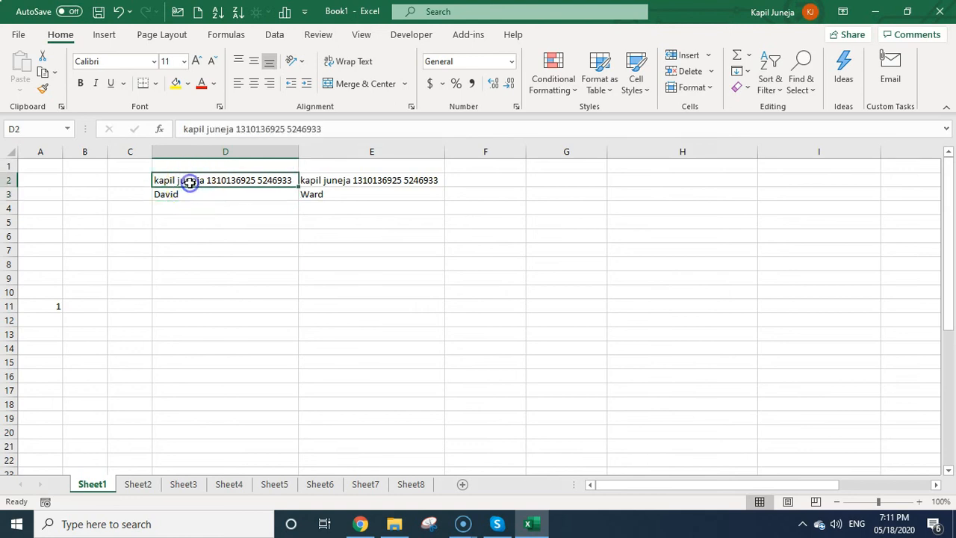
{"action": "left_click_drag", "start_coordinate": [204, 191], "coordinate": [210, 323]}
{"action": "key", "text": "ctrl+d"}
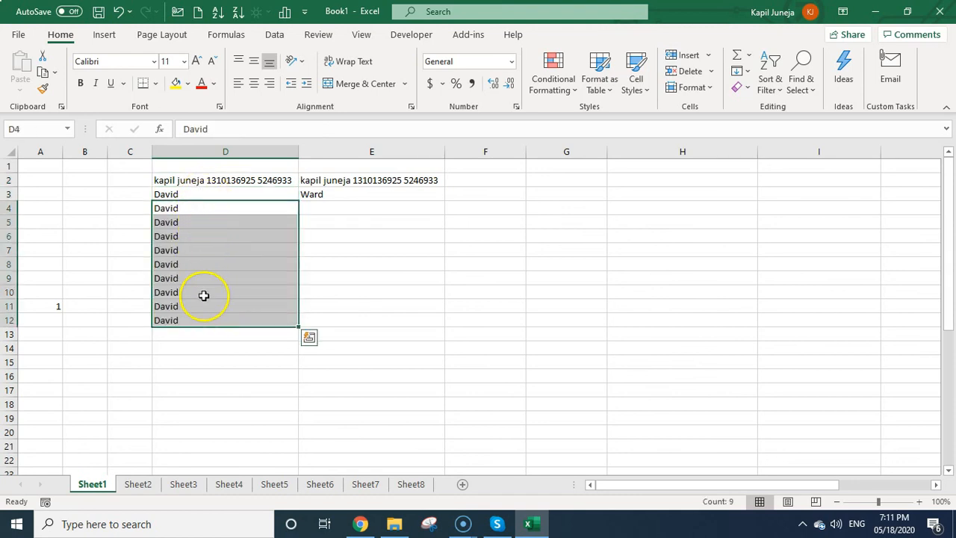
{"action": "left_click", "coordinate": [224, 180]}
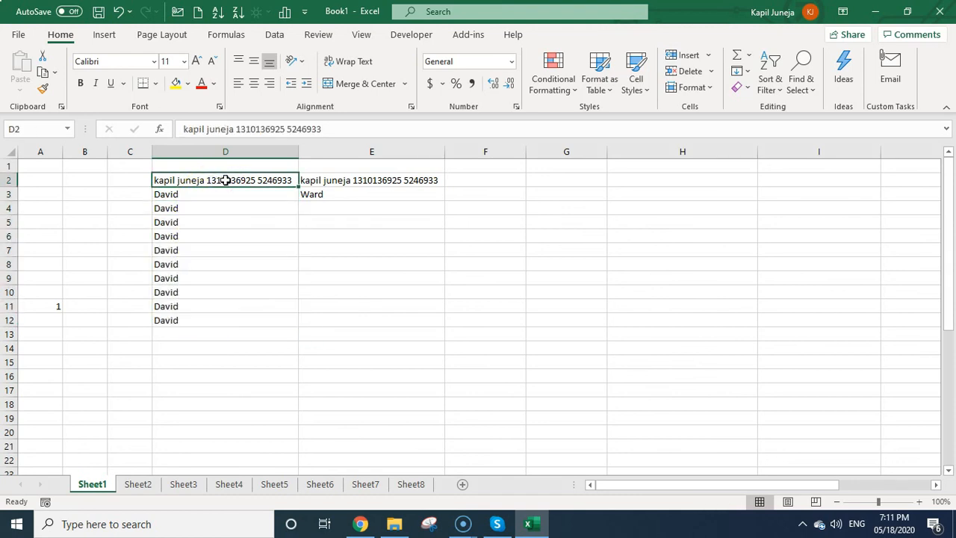
Delete D2 with Shift cells left, then undo that deletion.
{"action": "right_click", "coordinate": [225, 180]}
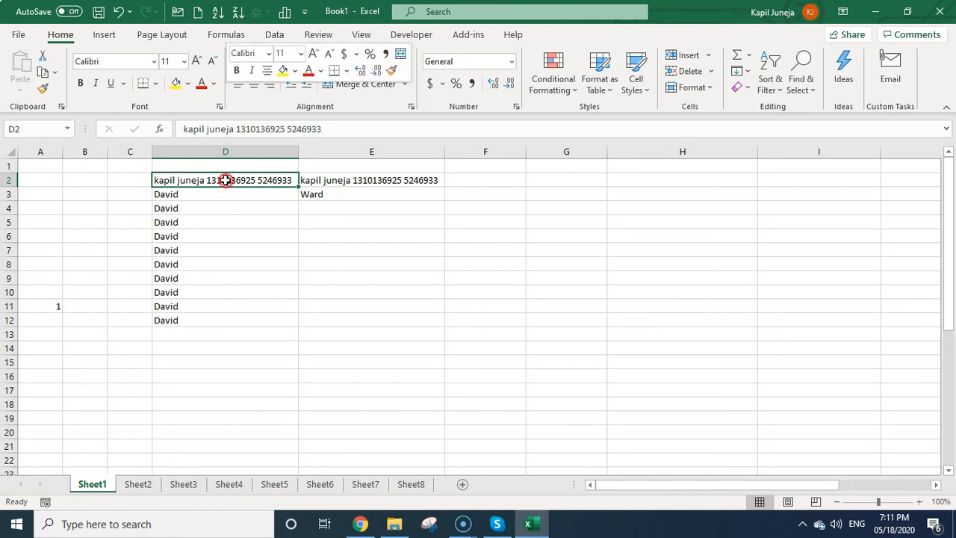
{"action": "left_click", "coordinate": [269, 250]}
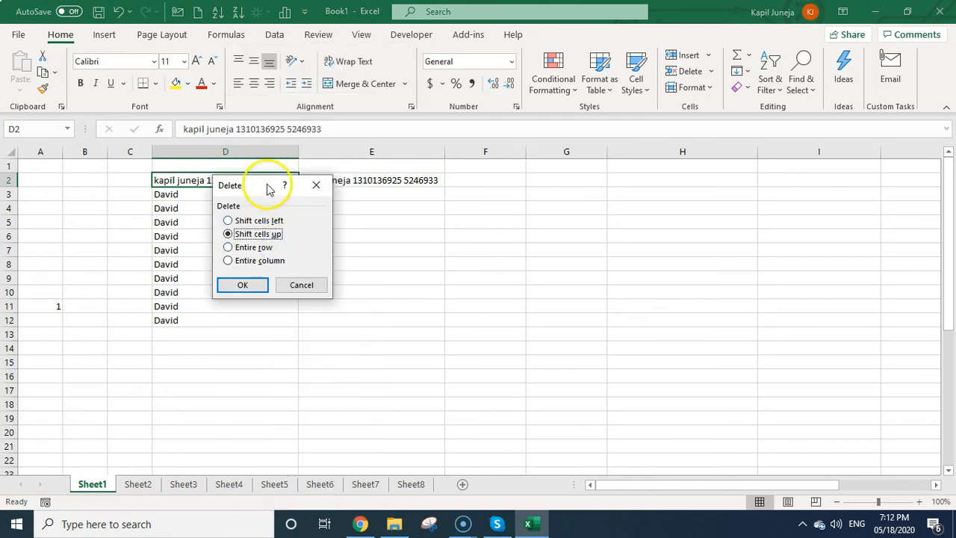
{"action": "left_click_drag", "start_coordinate": [262, 187], "coordinate": [650, 119]}
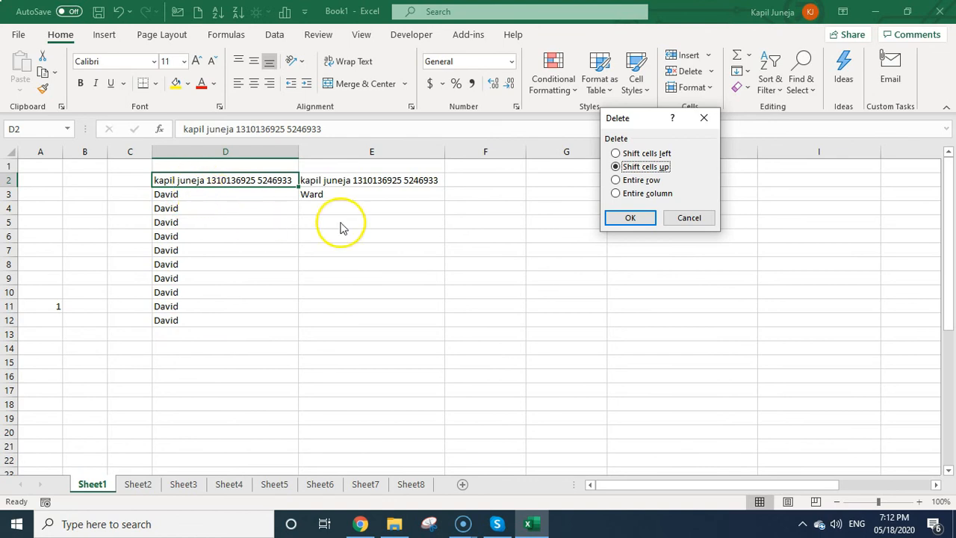
{"action": "left_click", "coordinate": [627, 154]}
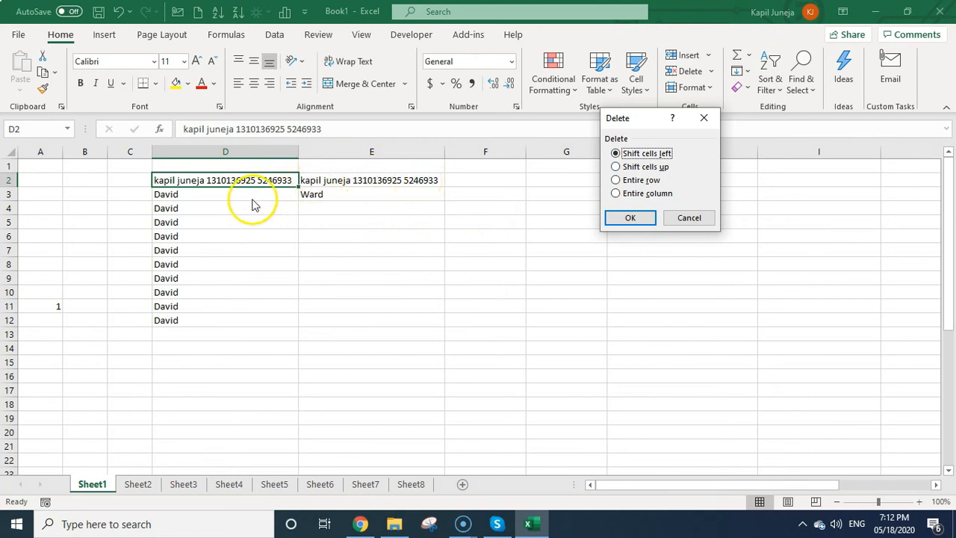
{"action": "key", "text": "Return"}
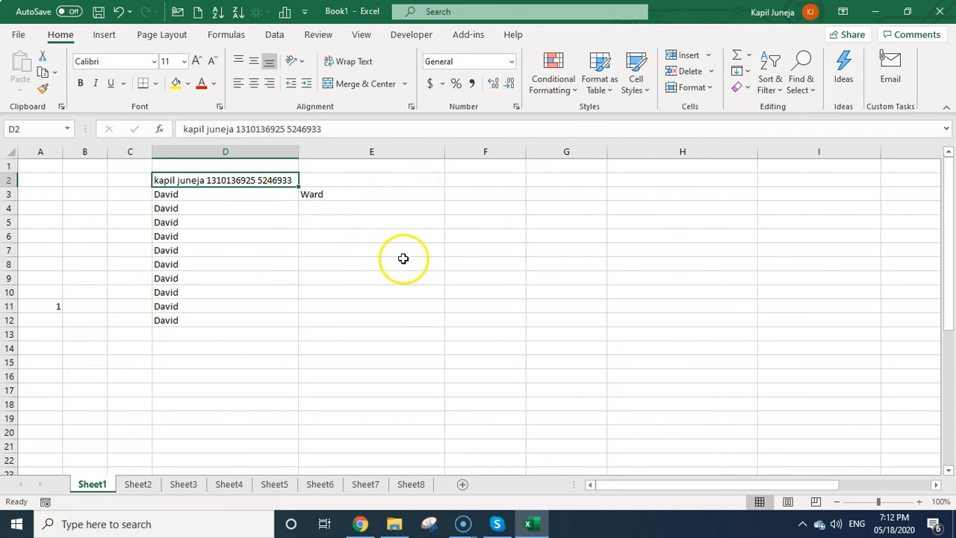
{"action": "key", "text": "ctrl+z"}
Delete D2 with Shift cells up so the first names fill D2 through D11.
{"action": "right_click", "coordinate": [247, 179]}
{"action": "left_click", "coordinate": [299, 250]}
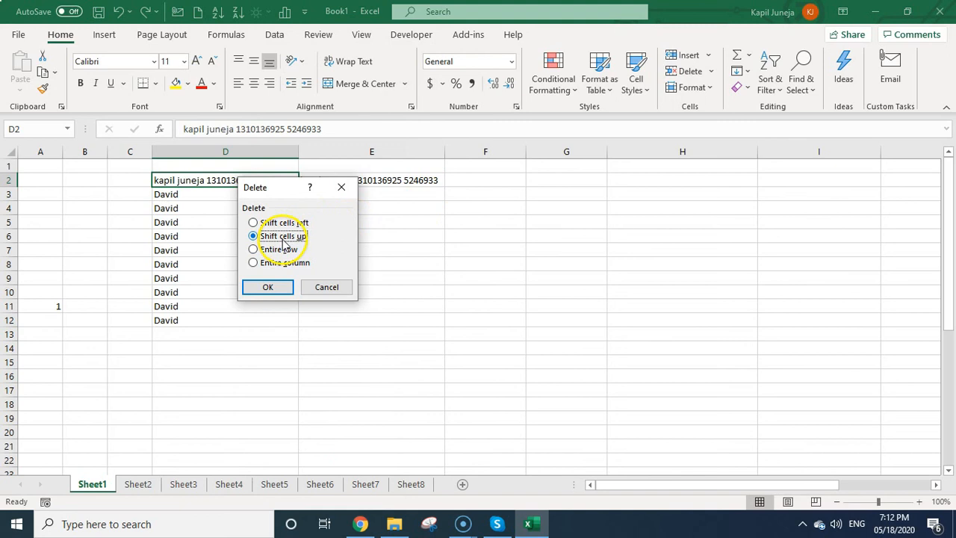
{"action": "left_click", "coordinate": [268, 287]}
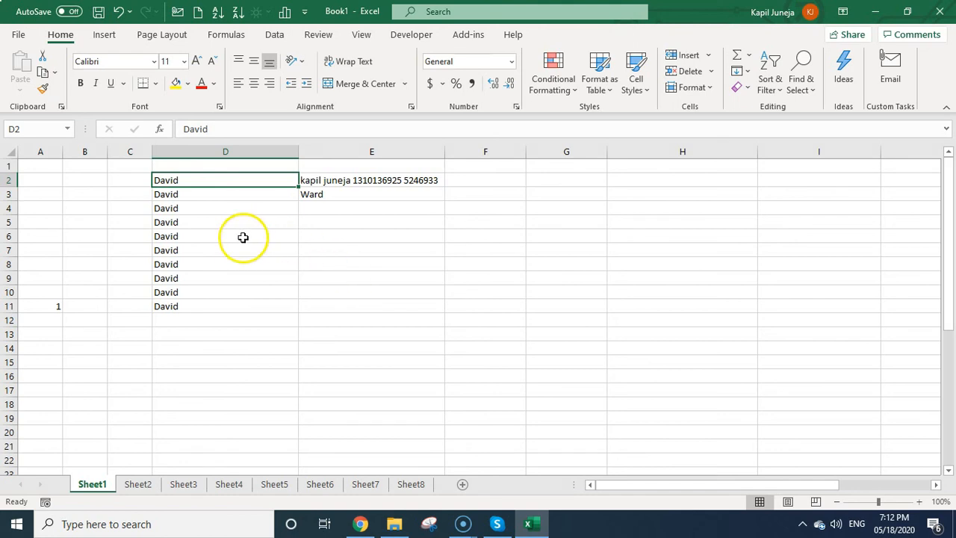
{"action": "left_click", "coordinate": [331, 185]}
Insert the copied E2 entry at D7 with Shift cells down, pushing first names to D12.
{"action": "key", "text": "ctrl+c"}
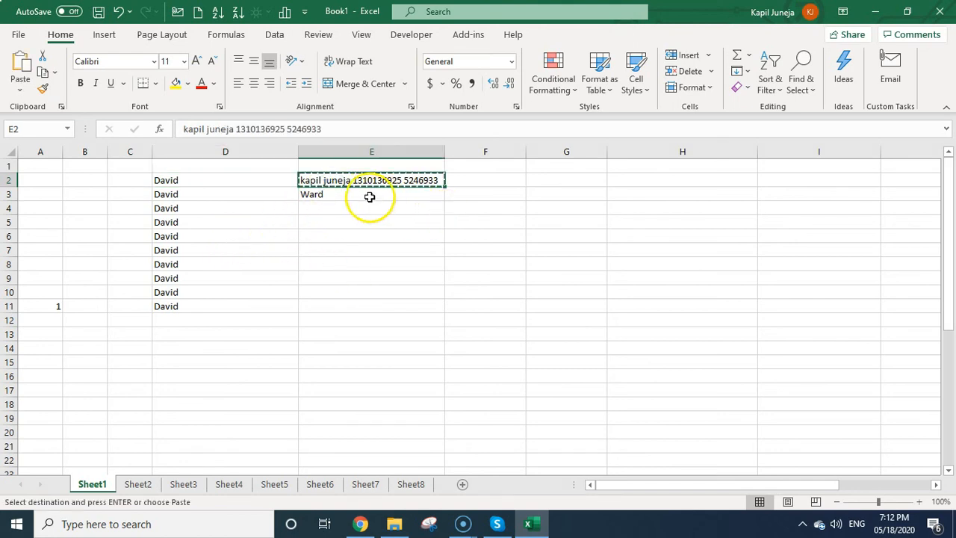
{"action": "left_click_drag", "start_coordinate": [227, 180], "coordinate": [209, 308]}
{"action": "left_click", "coordinate": [204, 248]}
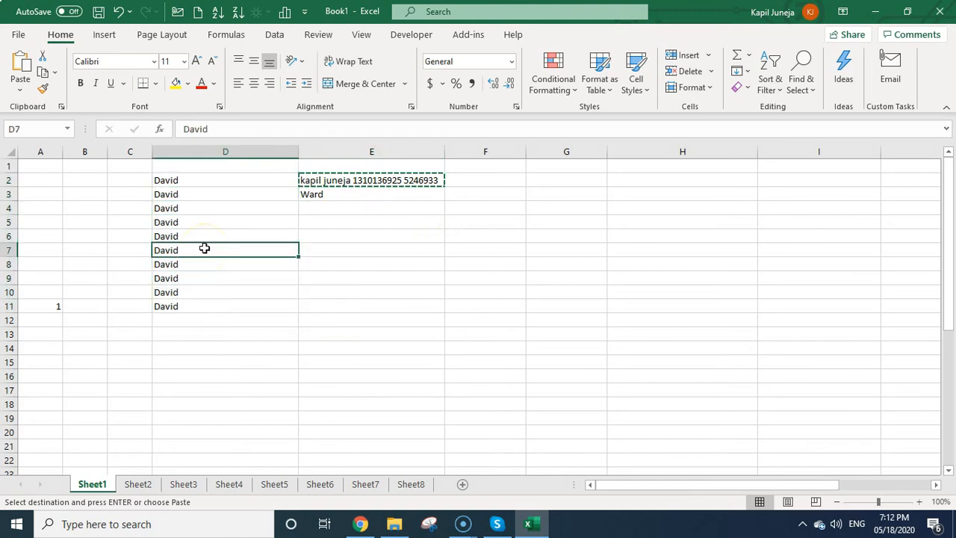
{"action": "left_click", "coordinate": [194, 306]}
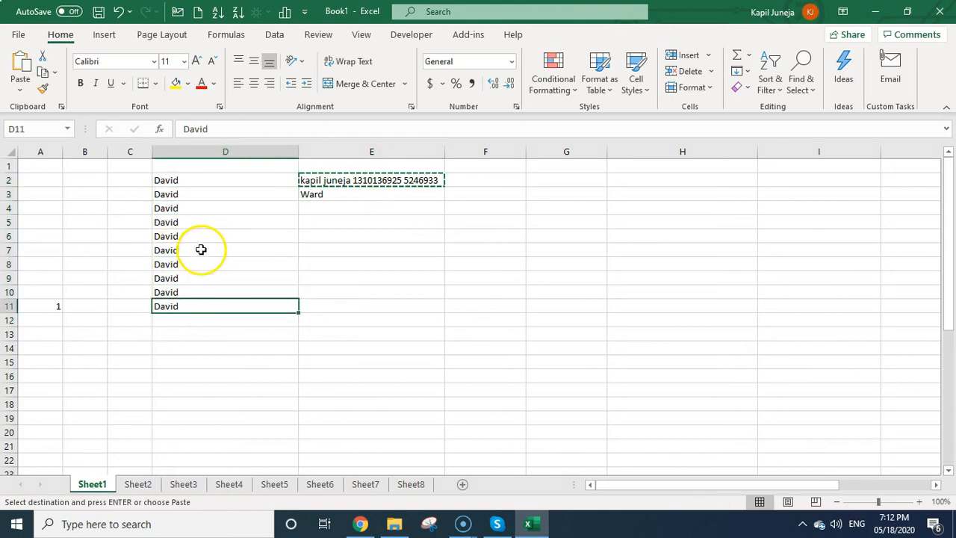
{"action": "left_click", "coordinate": [201, 249]}
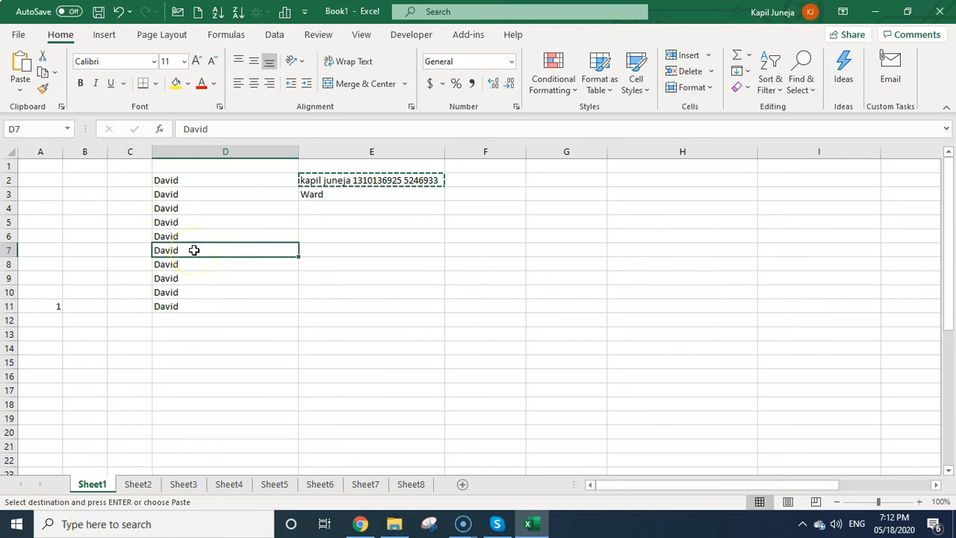
{"action": "right_click", "coordinate": [194, 251]}
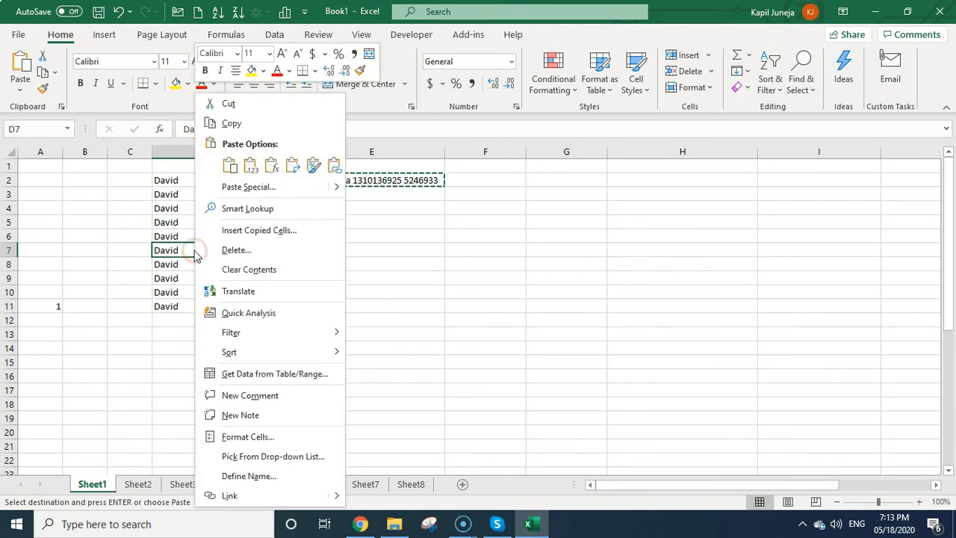
{"action": "left_click", "coordinate": [251, 230]}
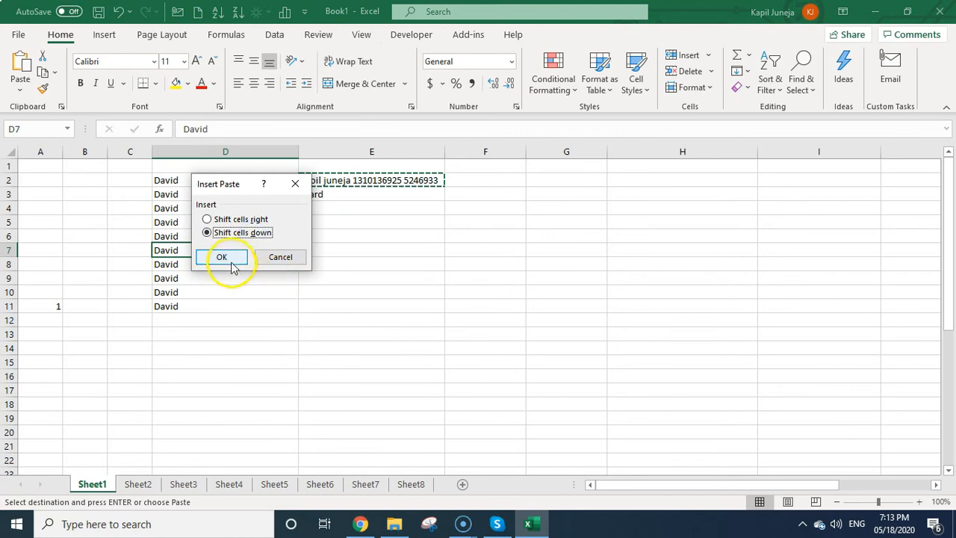
{"action": "left_click", "coordinate": [258, 233]}
{"action": "left_click", "coordinate": [237, 219]}
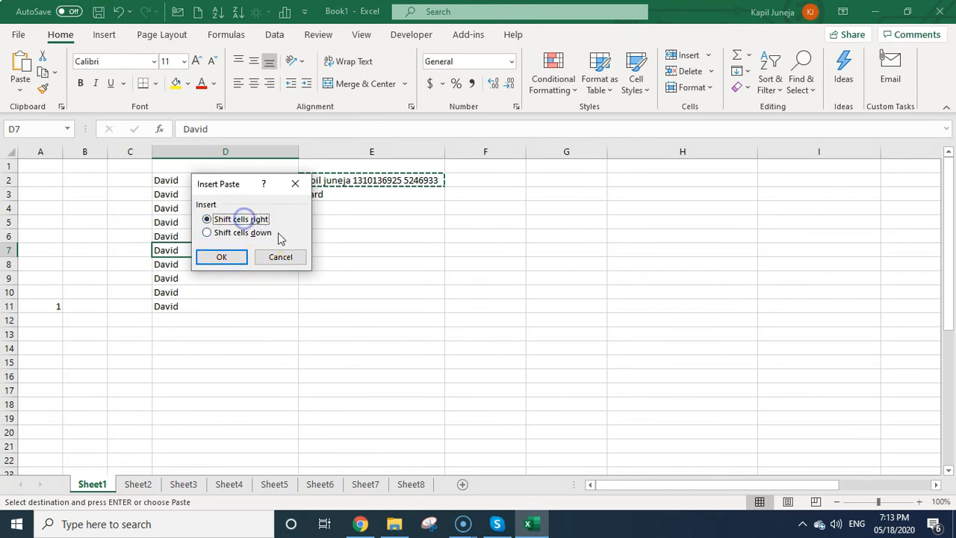
{"action": "left_click", "coordinate": [230, 235]}
{"action": "left_click", "coordinate": [222, 257]}
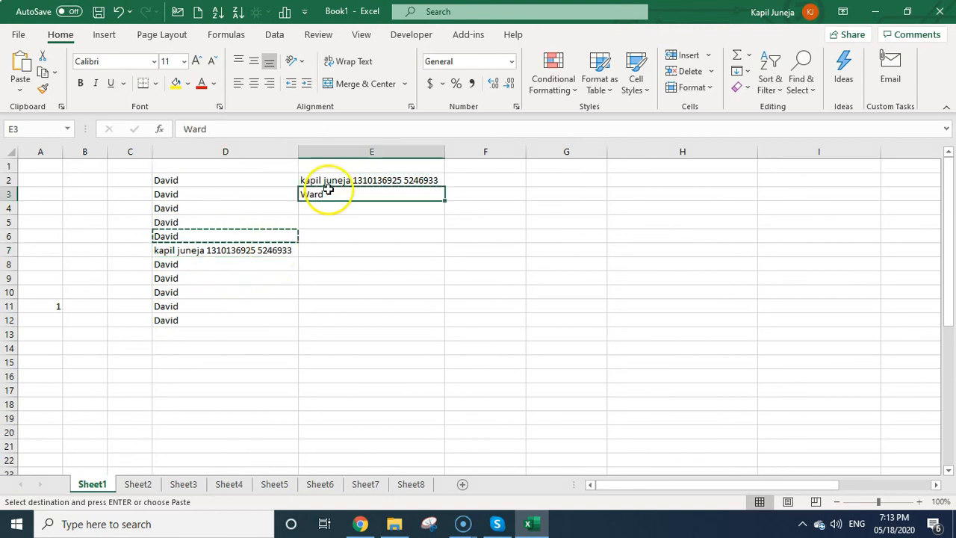
{"action": "key", "text": "ctrl+c"}
Insert the copied surname at E2 with Shift cells right, moving the entry into F2.
{"action": "left_click", "coordinate": [318, 179]}
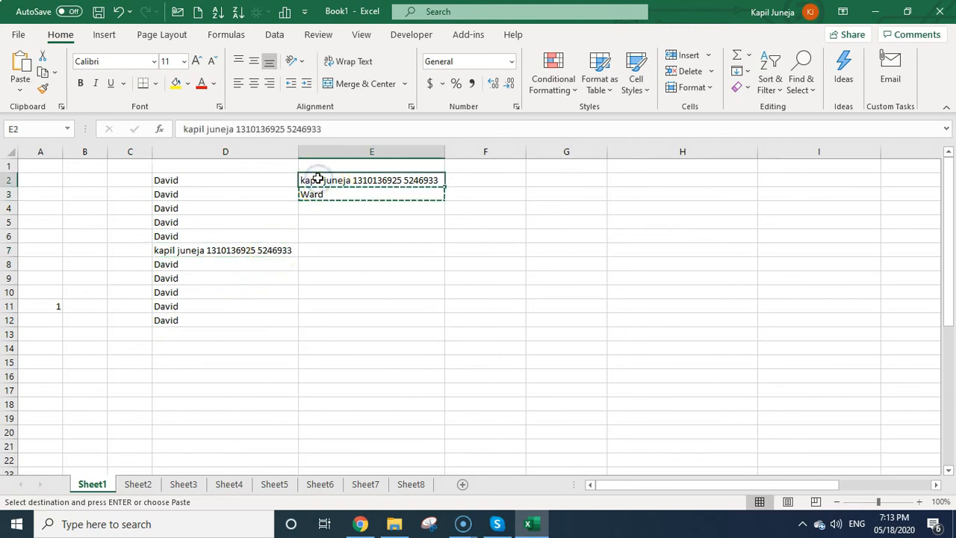
{"action": "right_click", "coordinate": [318, 179]}
{"action": "left_click", "coordinate": [398, 231]}
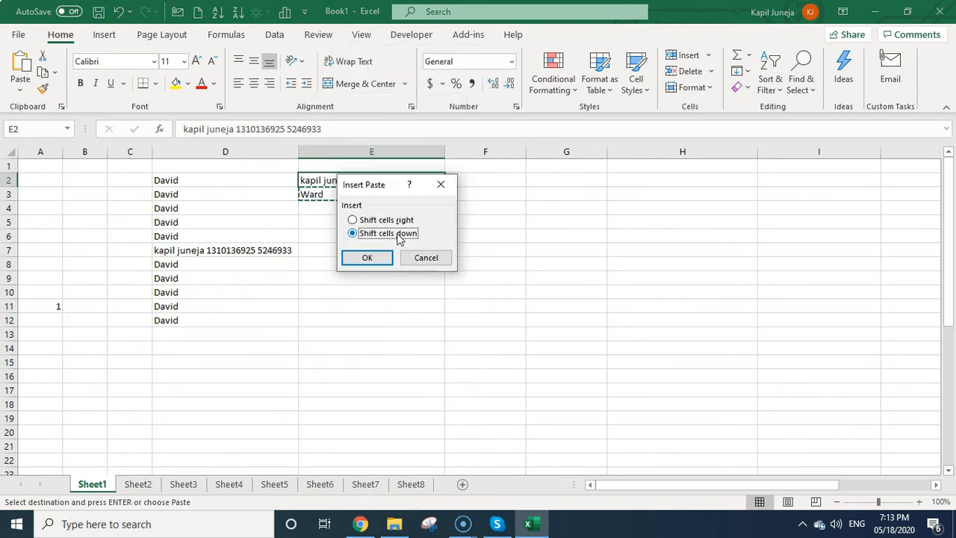
{"action": "left_click", "coordinate": [354, 218]}
{"action": "left_click", "coordinate": [371, 256]}
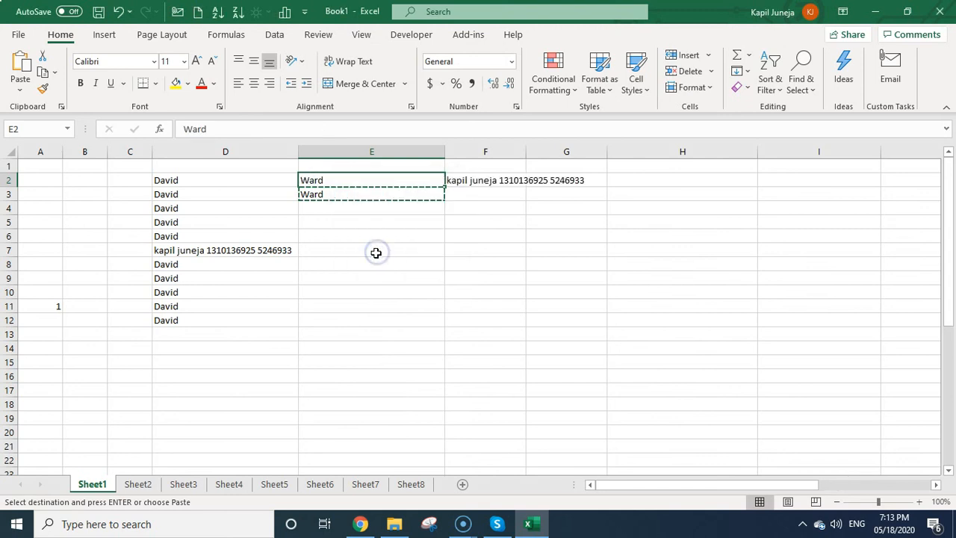
{"action": "left_click", "coordinate": [362, 178]}
Cut the surname column E and insert it before column H, then select row 7.
{"action": "left_click", "coordinate": [400, 150]}
{"action": "left_click", "coordinate": [43, 71]}
{"action": "left_click", "coordinate": [699, 151]}
{"action": "right_click", "coordinate": [699, 151]}
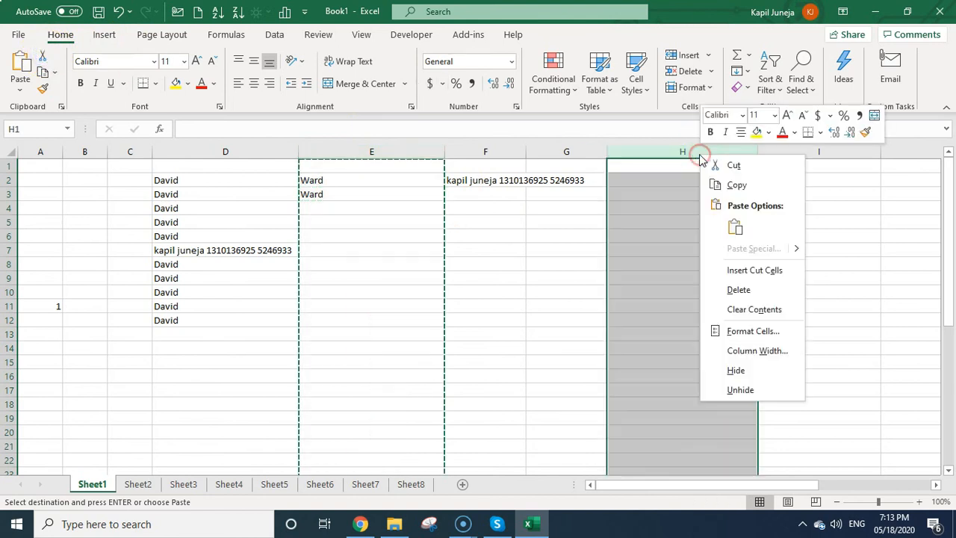
{"action": "left_click", "coordinate": [779, 271]}
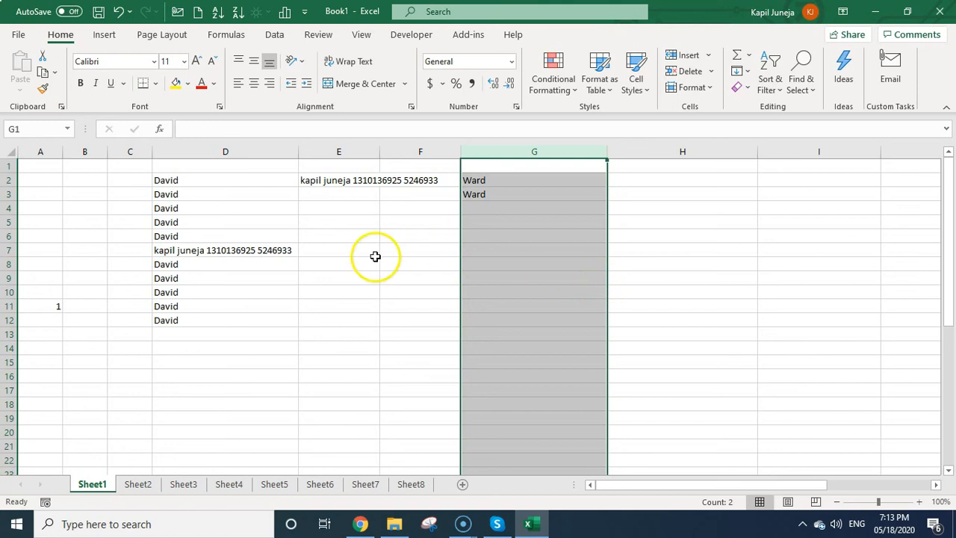
{"action": "left_click", "coordinate": [9, 251]}
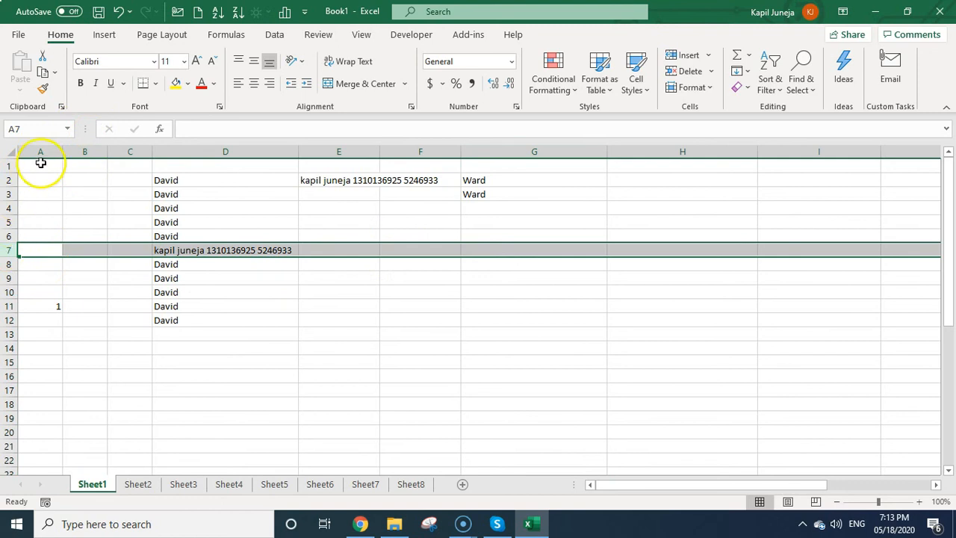
Cut row 7 with the name-and-number entry, insert it above row 5, then select D6.
{"action": "left_click", "coordinate": [43, 73]}
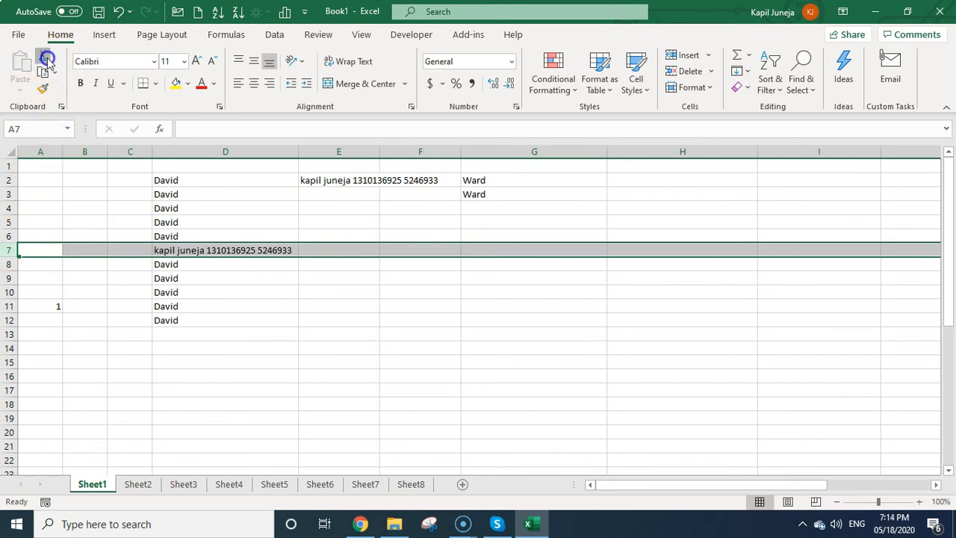
{"action": "left_click", "coordinate": [9, 221]}
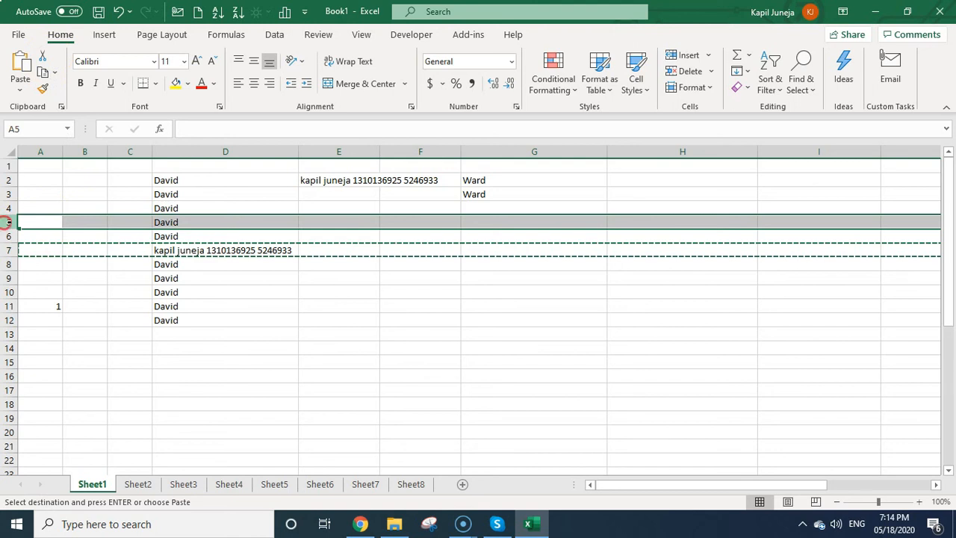
{"action": "right_click", "coordinate": [9, 222]}
{"action": "left_click", "coordinate": [60, 337]}
{"action": "left_click", "coordinate": [221, 290]}
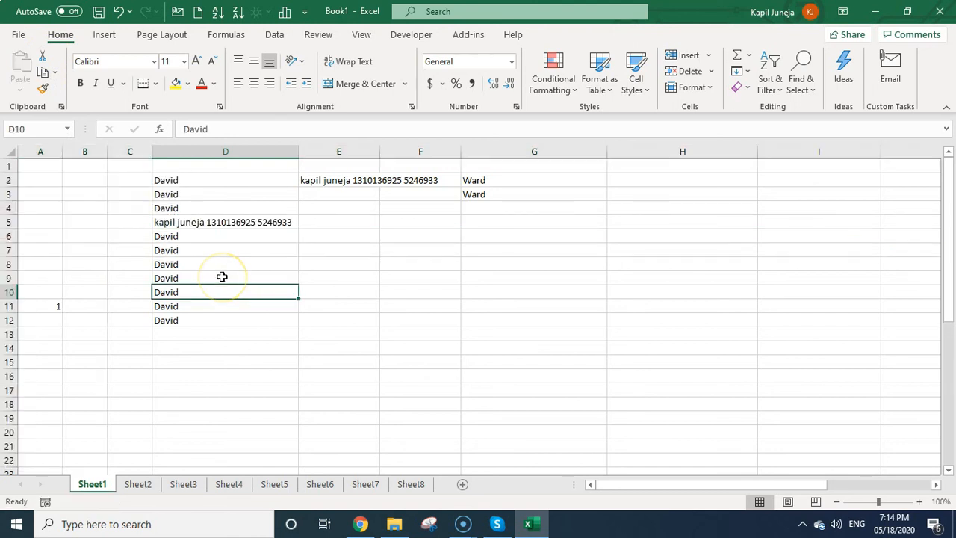
{"action": "left_click", "coordinate": [238, 234]}
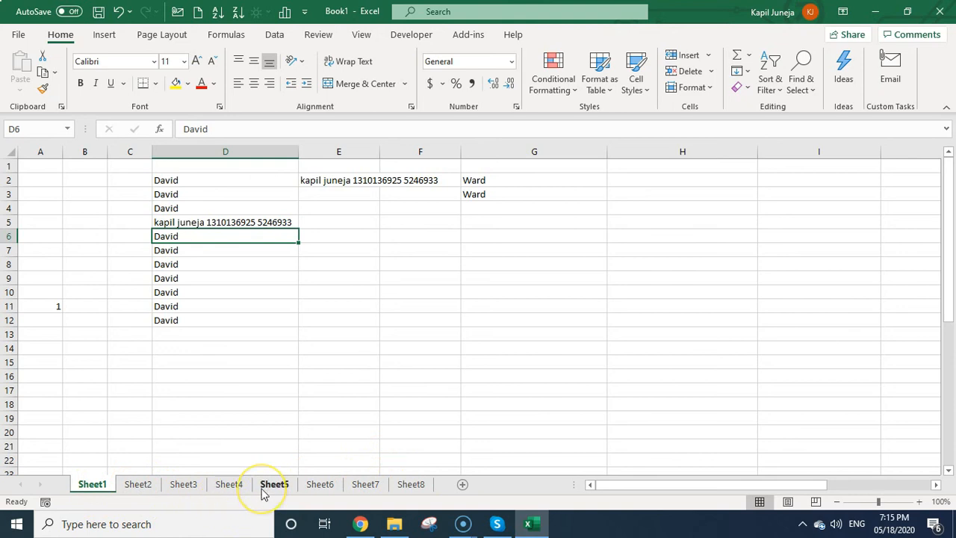
Hide Sheet4 and Sheet5 one at a time from their tab menus.
{"action": "left_click", "coordinate": [233, 485]}
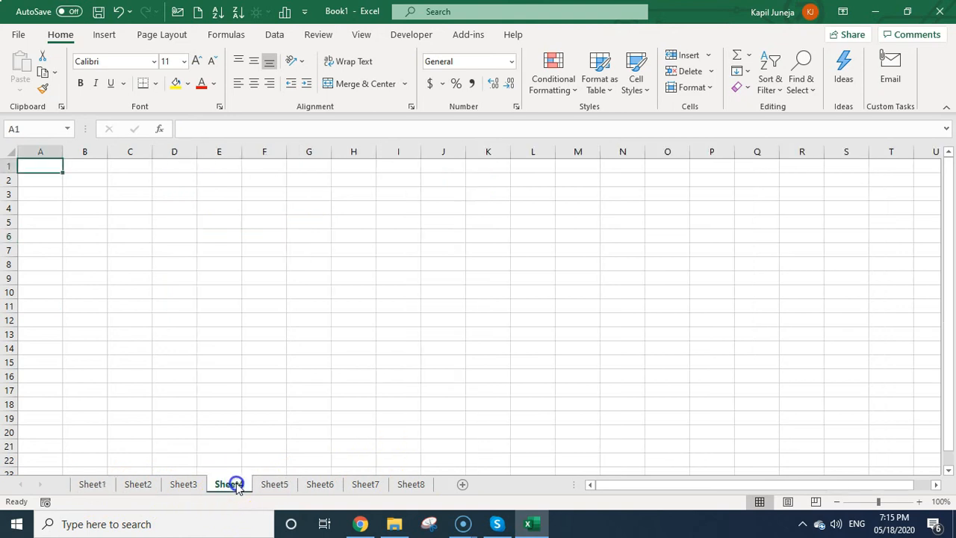
{"action": "right_click", "coordinate": [236, 486]}
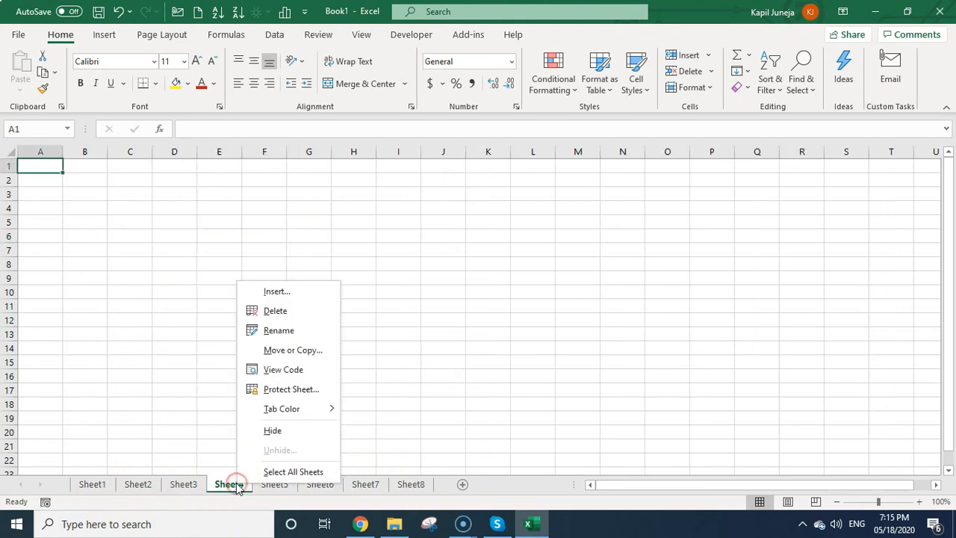
{"action": "left_click", "coordinate": [307, 433]}
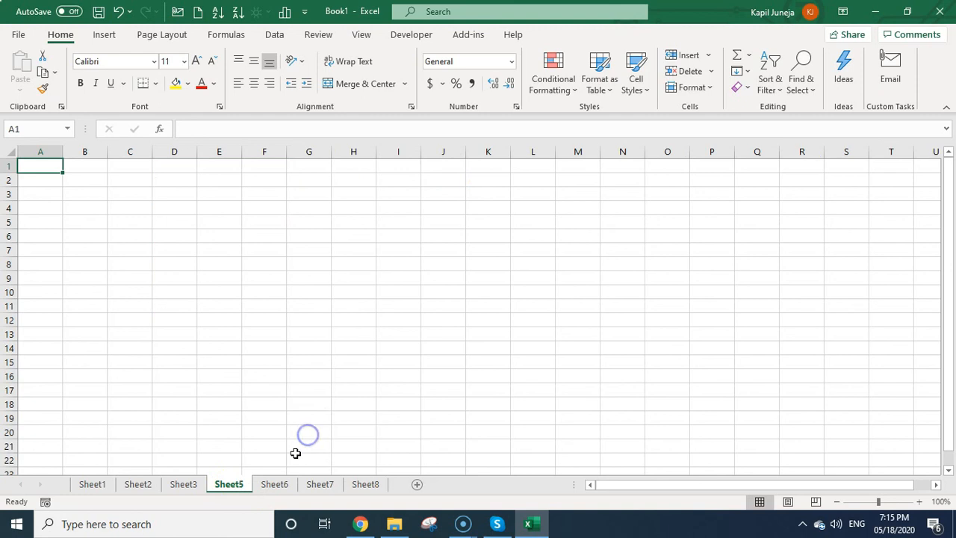
{"action": "right_click", "coordinate": [233, 485]}
{"action": "left_click", "coordinate": [274, 439]}
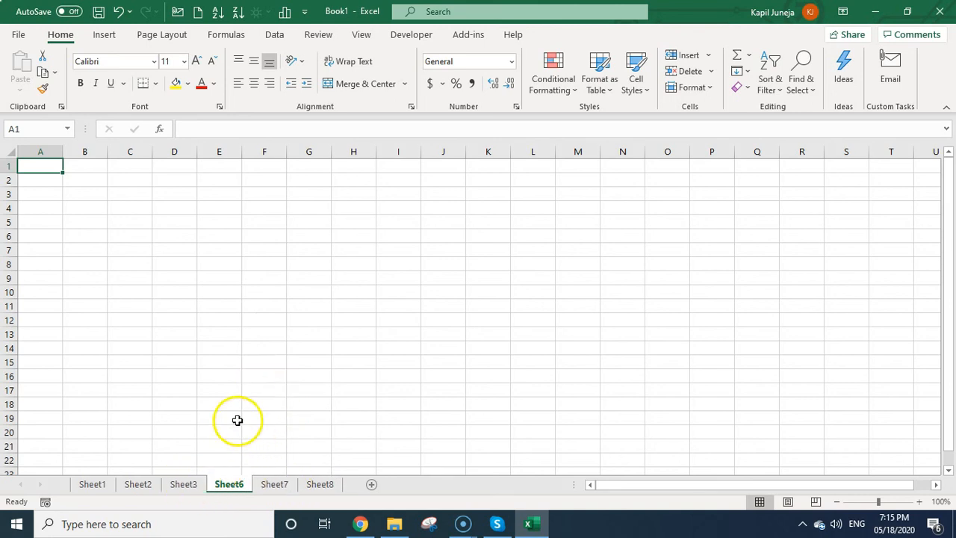
Group Sheet2, Sheet3, Sheet6 and Sheet7 and hide them all at once.
{"action": "left_click", "coordinate": [140, 489]}
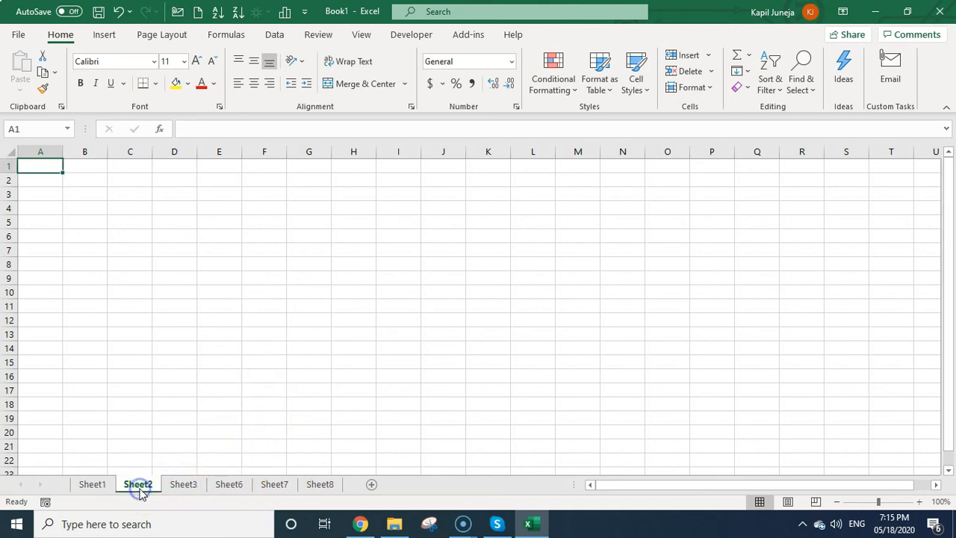
{"action": "left_click", "coordinate": [284, 487], "text": "shift"}
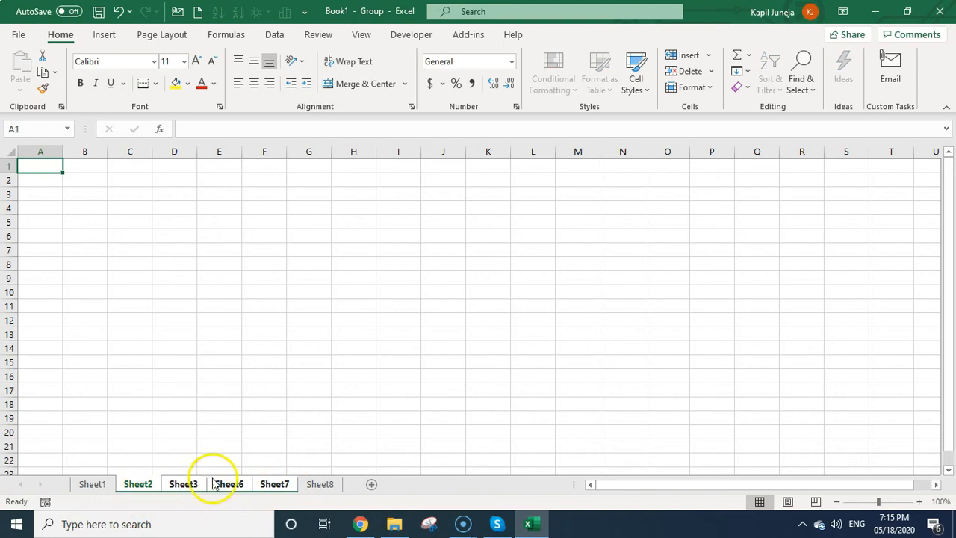
{"action": "right_click", "coordinate": [277, 486]}
{"action": "left_click", "coordinate": [330, 416]}
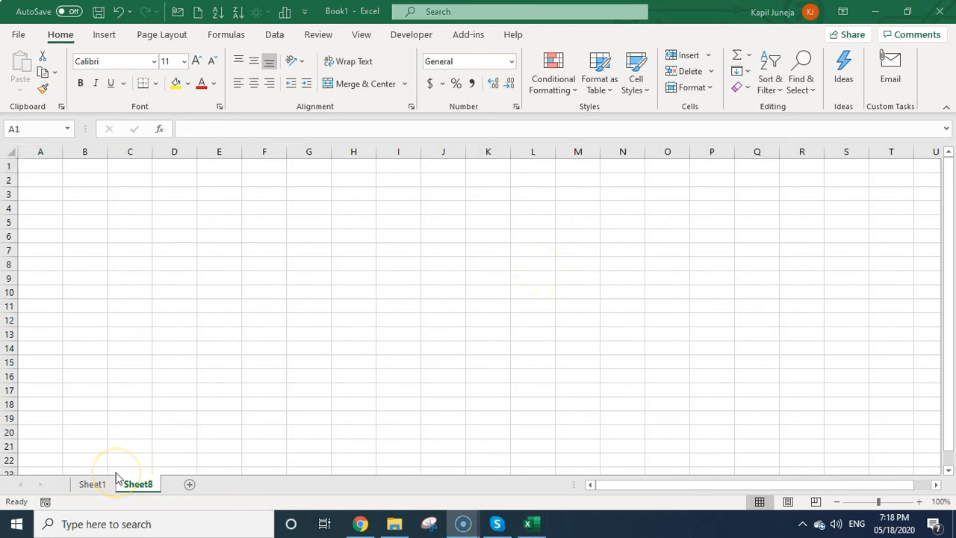
Unhide Sheet6 by picking it from the hidden sheets list via Sheet8's tab menu.
{"action": "left_click", "coordinate": [134, 484]}
{"action": "left_click", "coordinate": [105, 485]}
{"action": "left_click", "coordinate": [135, 485]}
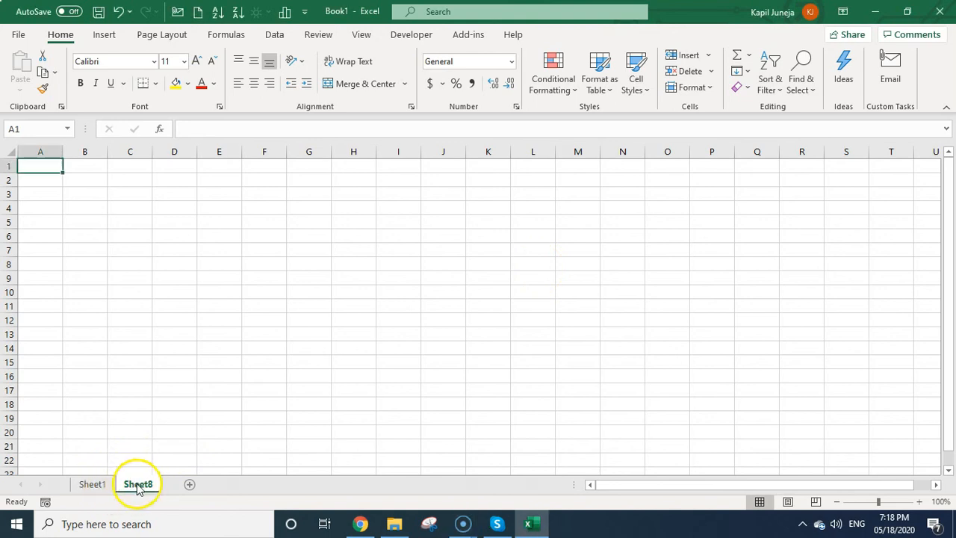
{"action": "right_click", "coordinate": [137, 486]}
{"action": "left_click", "coordinate": [189, 450]}
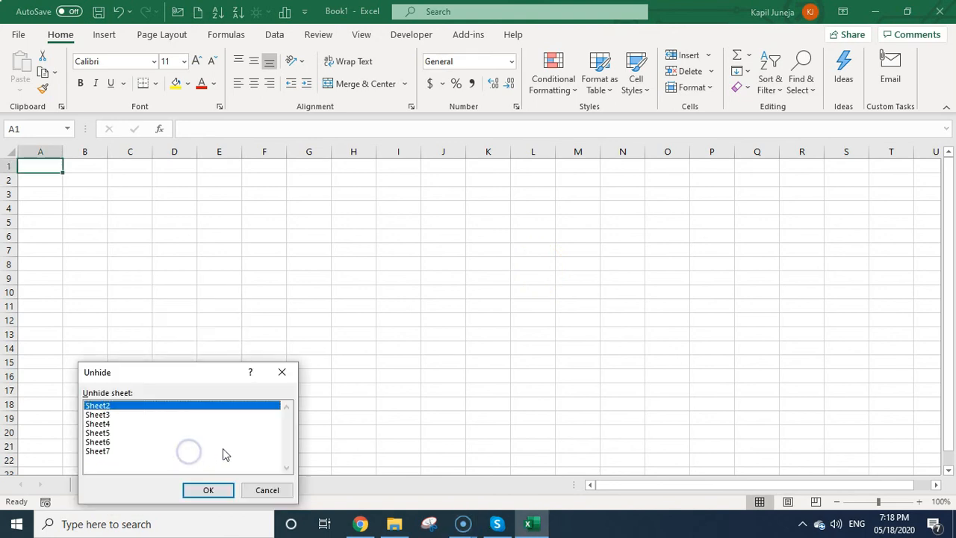
{"action": "left_click_drag", "start_coordinate": [181, 376], "coordinate": [549, 150]}
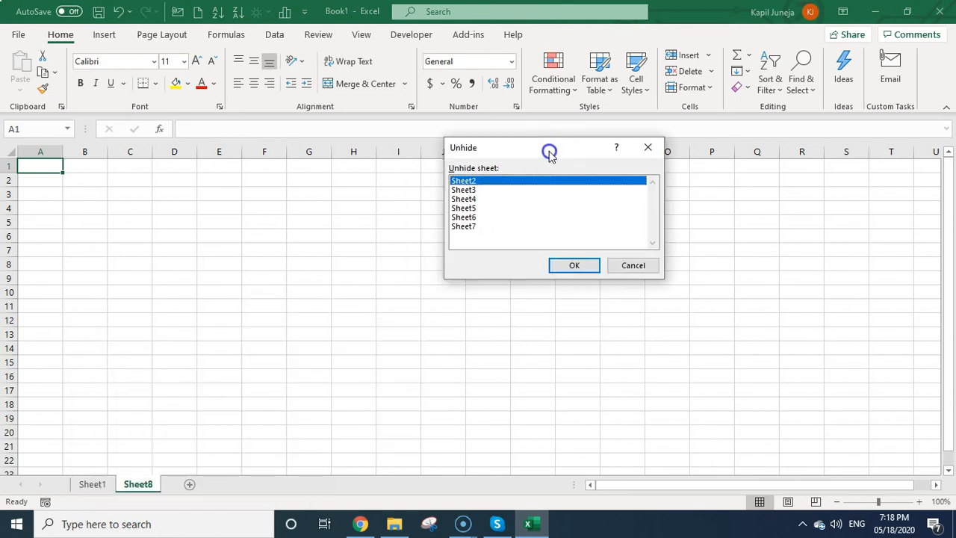
{"action": "left_click", "coordinate": [468, 199]}
{"action": "left_click", "coordinate": [476, 217]}
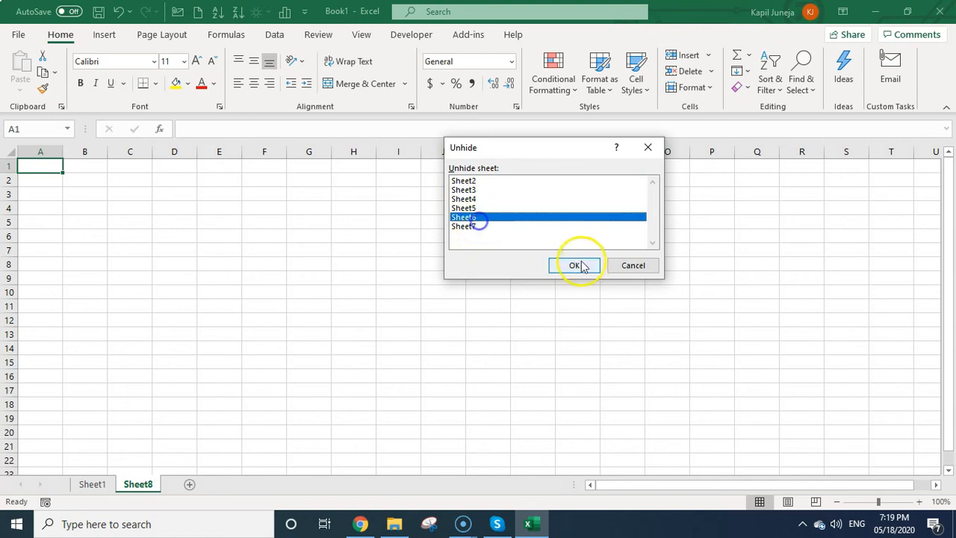
{"action": "left_click", "coordinate": [574, 265]}
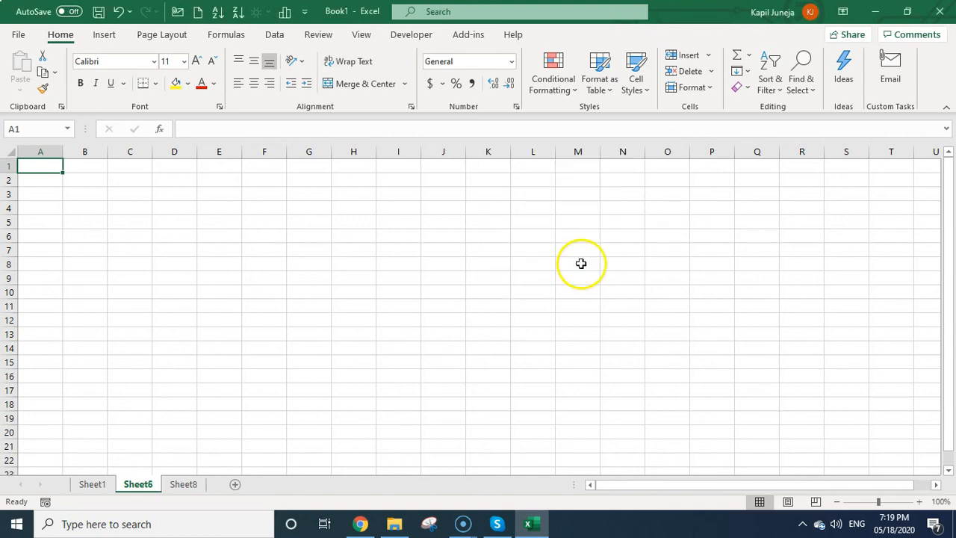
Open Sheet6's tab menu and close it without making changes.
{"action": "right_click", "coordinate": [146, 487]}
{"action": "left_click", "coordinate": [145, 487]}
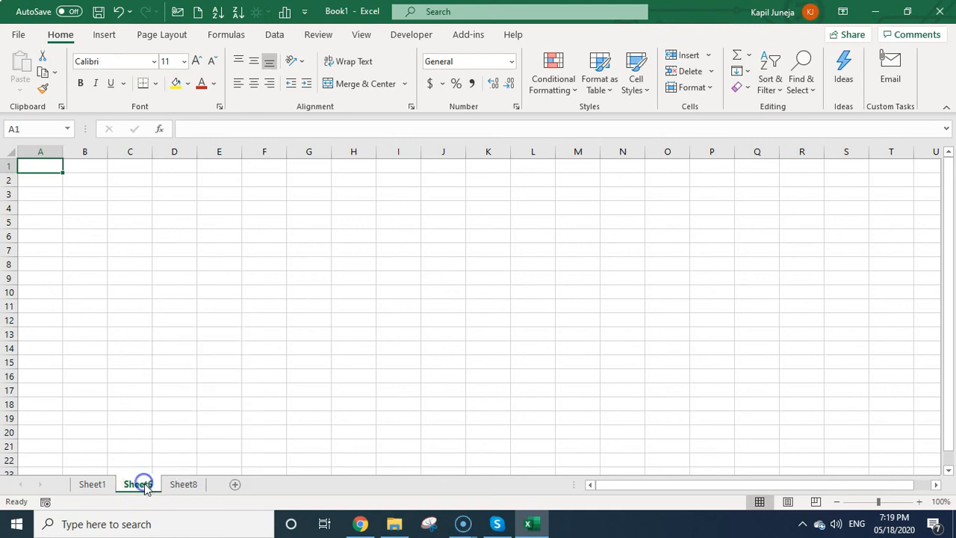
{"action": "left_click", "coordinate": [148, 487]}
Delete Sheet6, unhide Sheet7 from the hidden sheets list, and return to Sheet1.
{"action": "right_click", "coordinate": [150, 490]}
{"action": "left_click", "coordinate": [207, 310]}
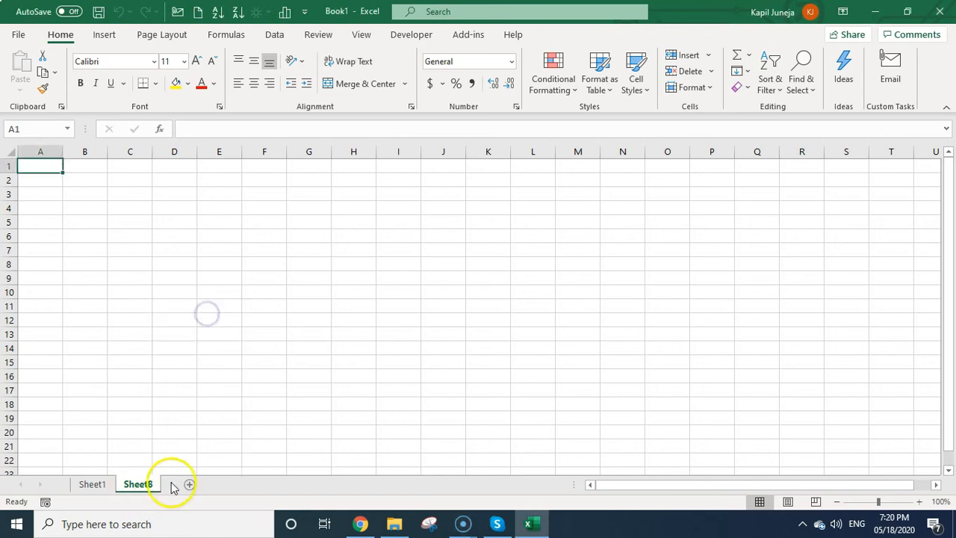
{"action": "right_click", "coordinate": [153, 493]}
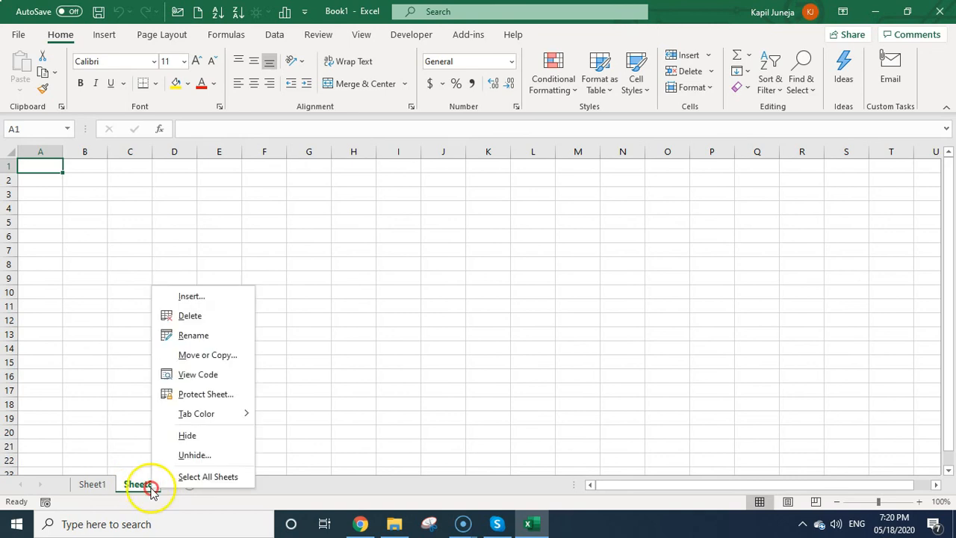
{"action": "left_click", "coordinate": [199, 457]}
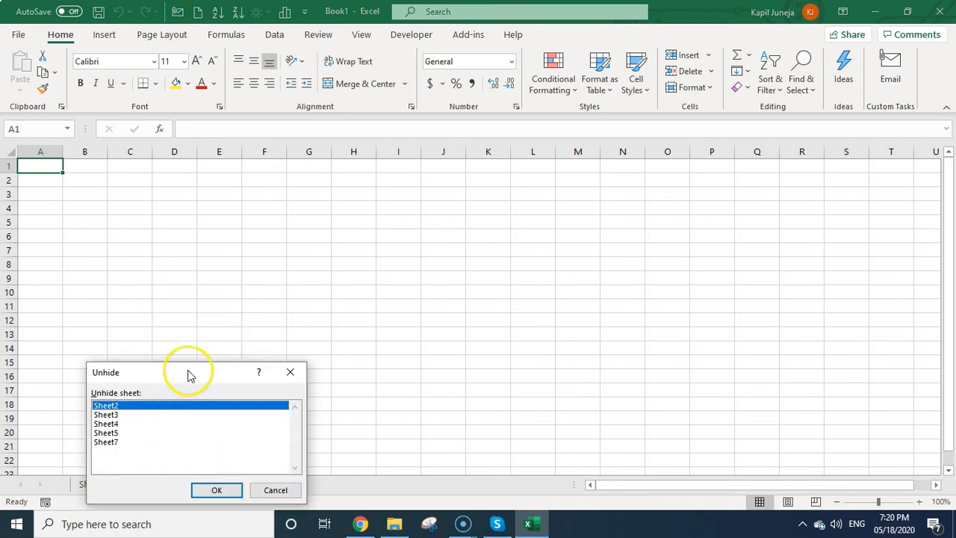
{"action": "left_click_drag", "start_coordinate": [186, 369], "coordinate": [329, 255]}
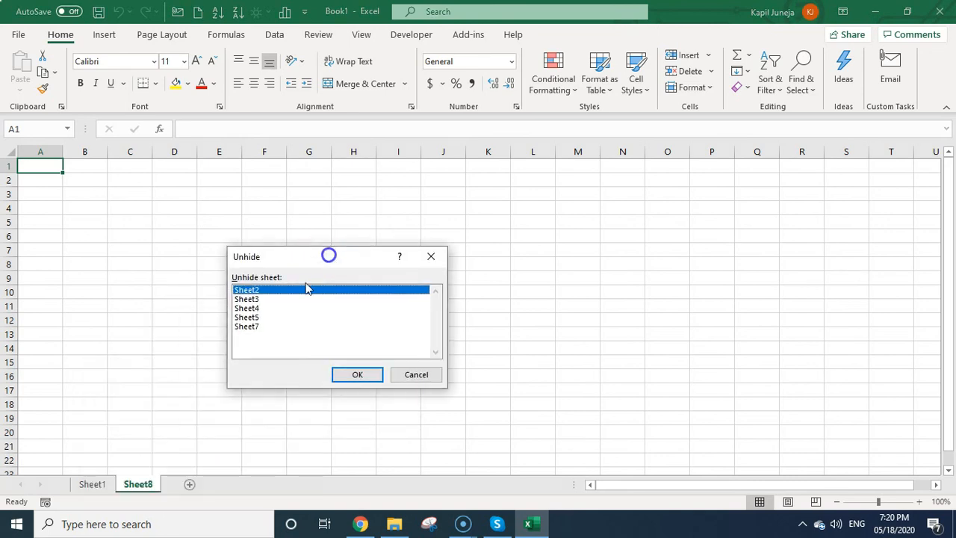
{"action": "left_click", "coordinate": [257, 357]}
{"action": "left_click", "coordinate": [355, 374]}
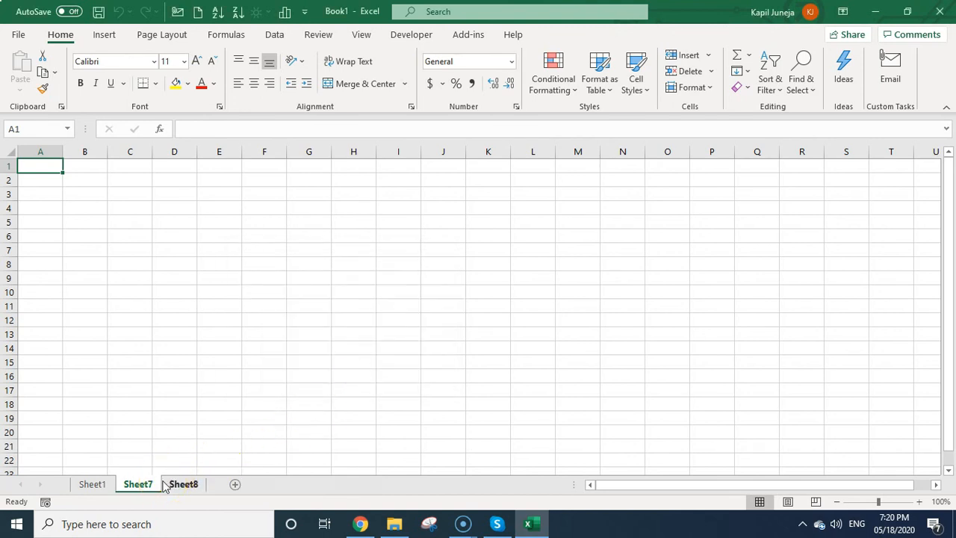
{"action": "left_click", "coordinate": [82, 485]}
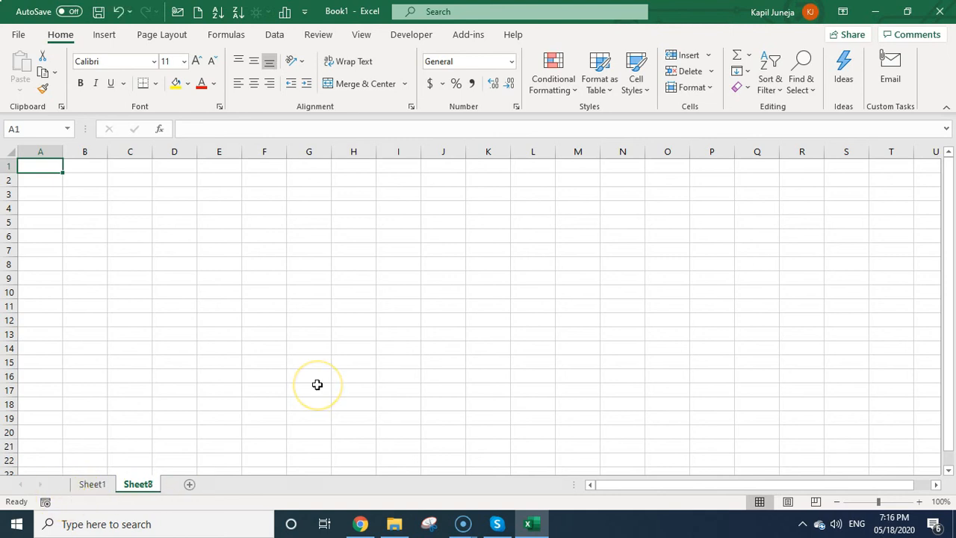